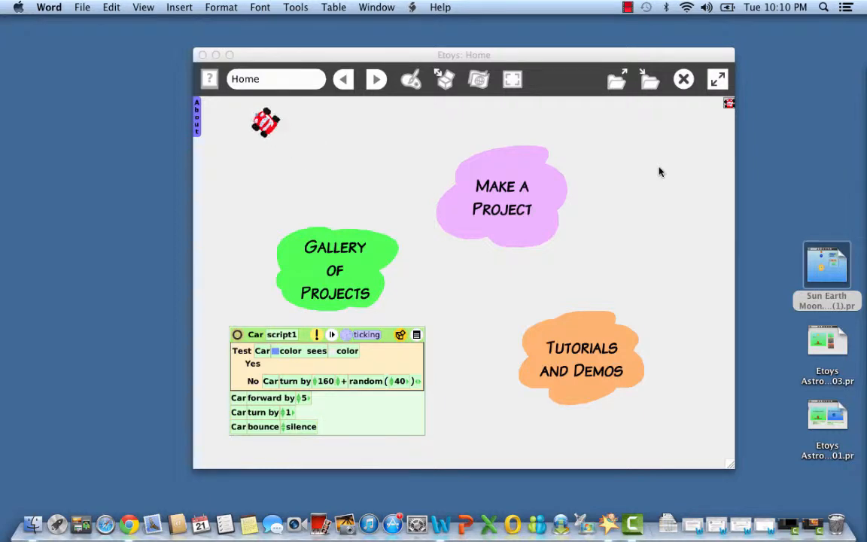
Step: Switch to Chrome and open the Etoys downloads page on etoysillinois.org to view the available installers
{"action": "left_click", "coordinate": [659, 172]}
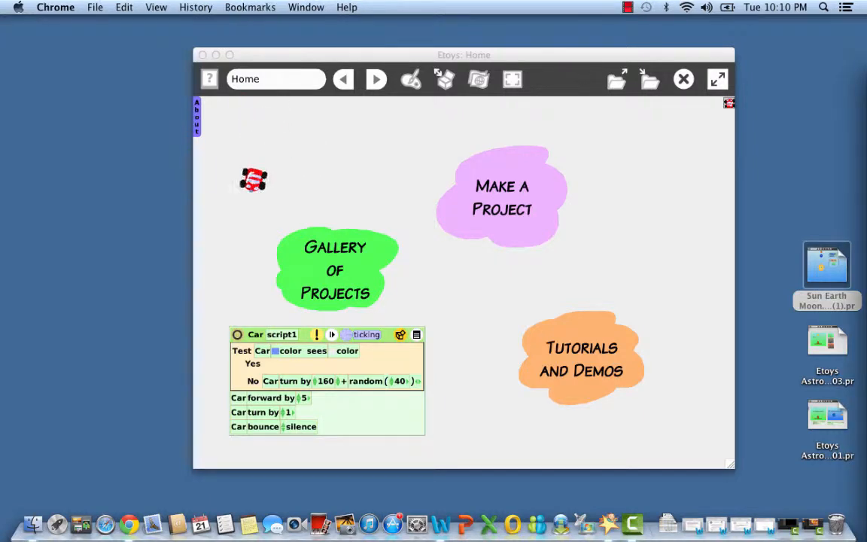
{"action": "left_click_drag", "start_coordinate": [866, 82], "coordinate": [396, 21]}
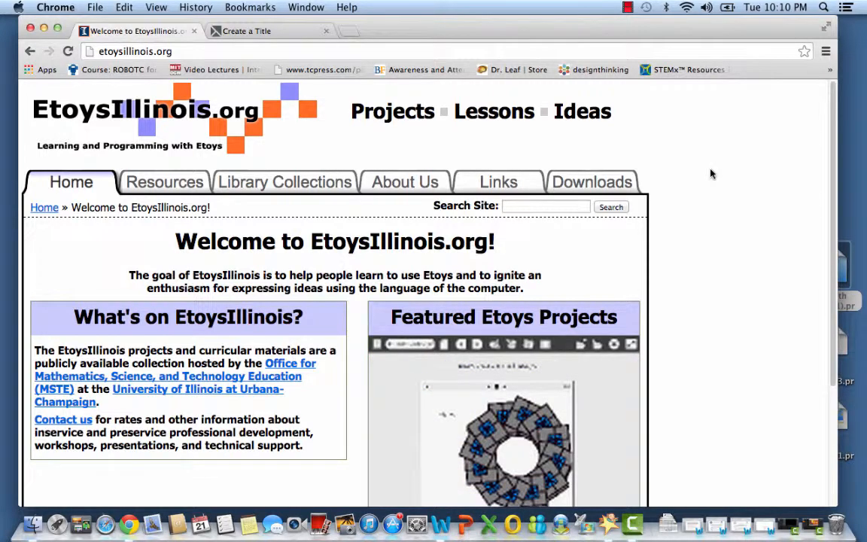
{"action": "scroll", "coordinate": [677, 224], "scroll_direction": "down", "scroll_amount": 5}
{"action": "scroll", "coordinate": [677, 224], "scroll_direction": "up", "scroll_amount": 5}
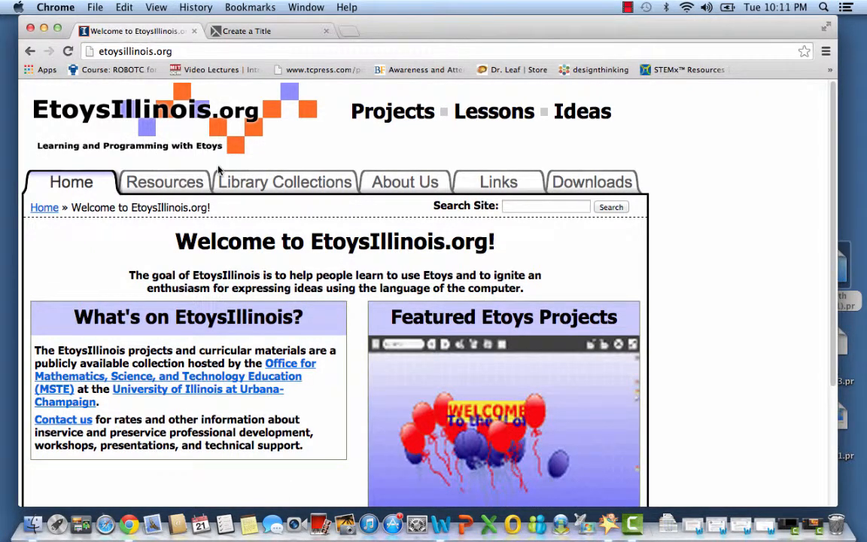
{"action": "scroll", "coordinate": [233, 376], "scroll_direction": "down", "scroll_amount": 5}
{"action": "left_click", "coordinate": [261, 492]}
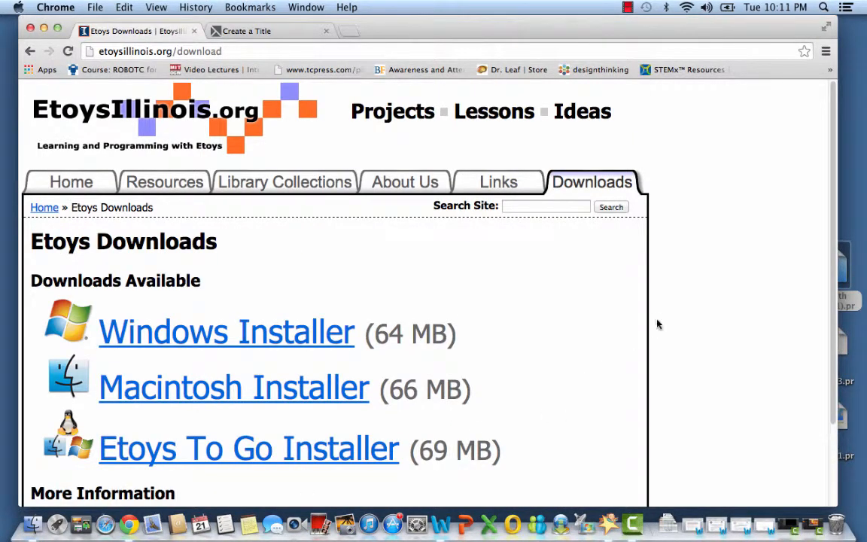
{"action": "scroll", "coordinate": [701, 305], "scroll_direction": "down", "scroll_amount": 1}
{"action": "scroll", "coordinate": [701, 305], "scroll_direction": "down", "scroll_amount": 2}
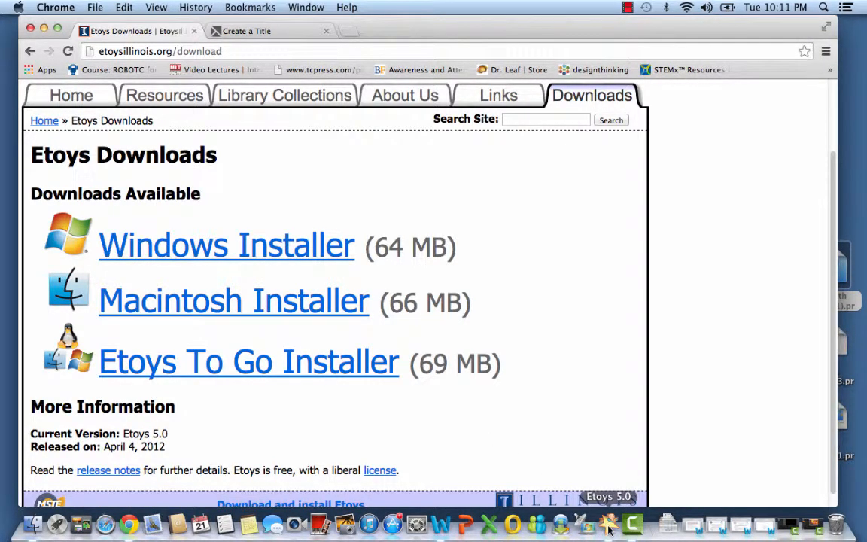
Step: Return to Etoys, reposition its window on the desktop and start a new blank project
{"action": "left_click_drag", "start_coordinate": [154, 21], "coordinate": [866, 24]}
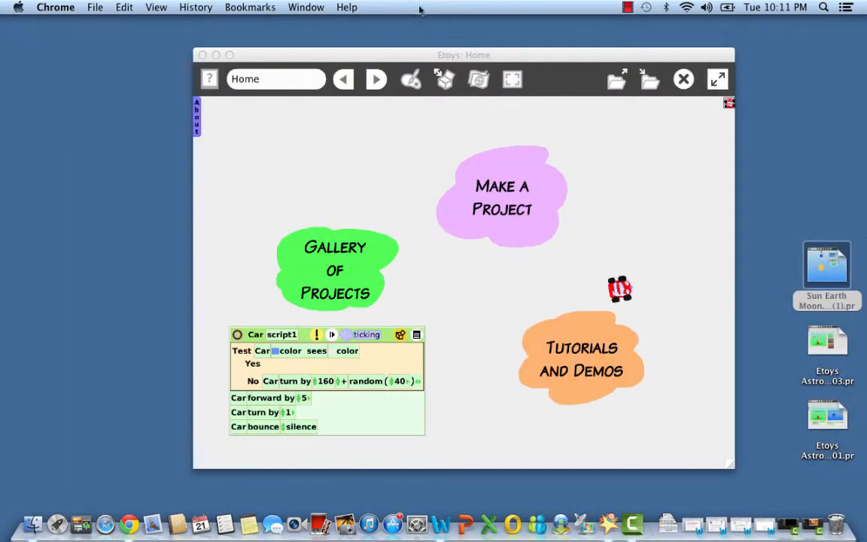
{"action": "left_click_drag", "start_coordinate": [376, 55], "coordinate": [335, 33]}
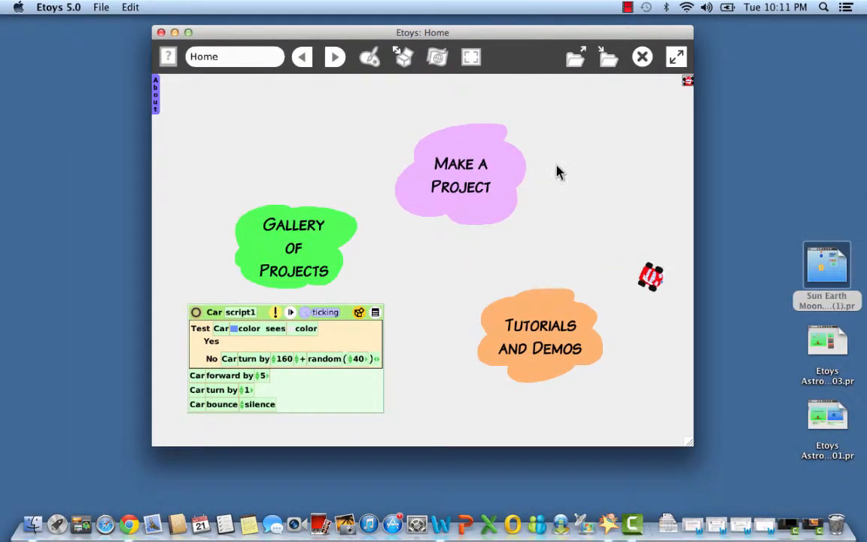
{"action": "left_click", "coordinate": [459, 166]}
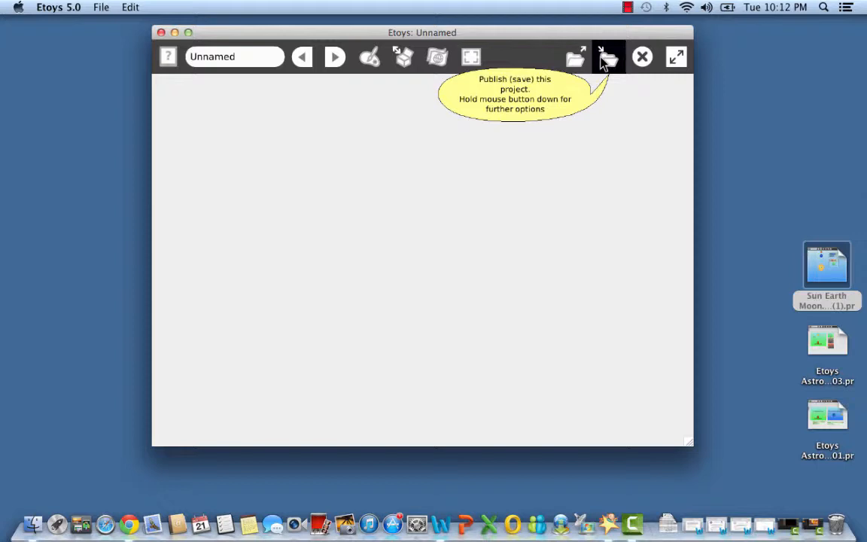
Step: Start a new painting and draw a solid yellow circle for the sun in the canvas's upper-left area using the largest brush size
{"action": "left_click", "coordinate": [369, 63]}
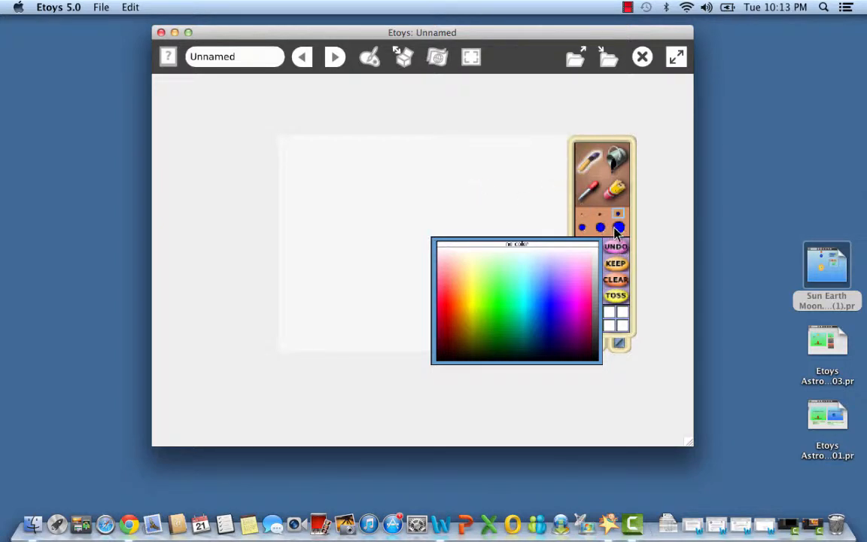
{"action": "left_click", "coordinate": [468, 300]}
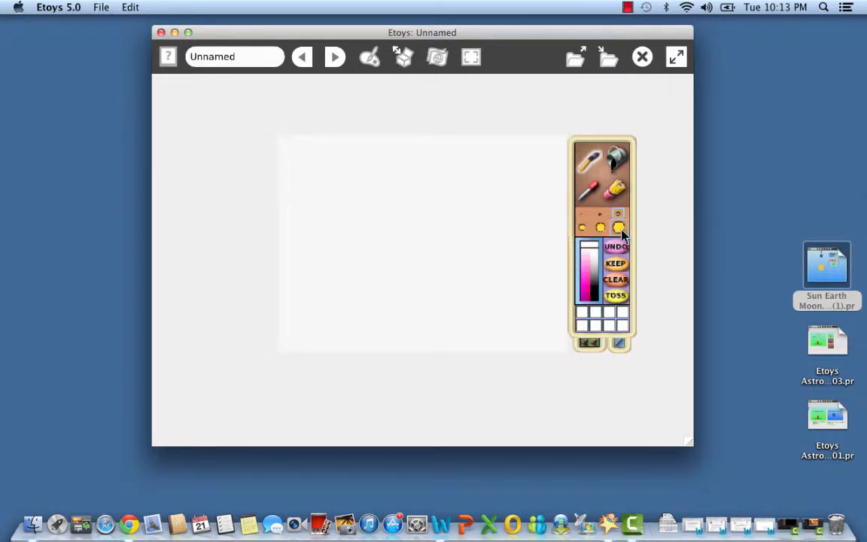
{"action": "left_click", "coordinate": [619, 343]}
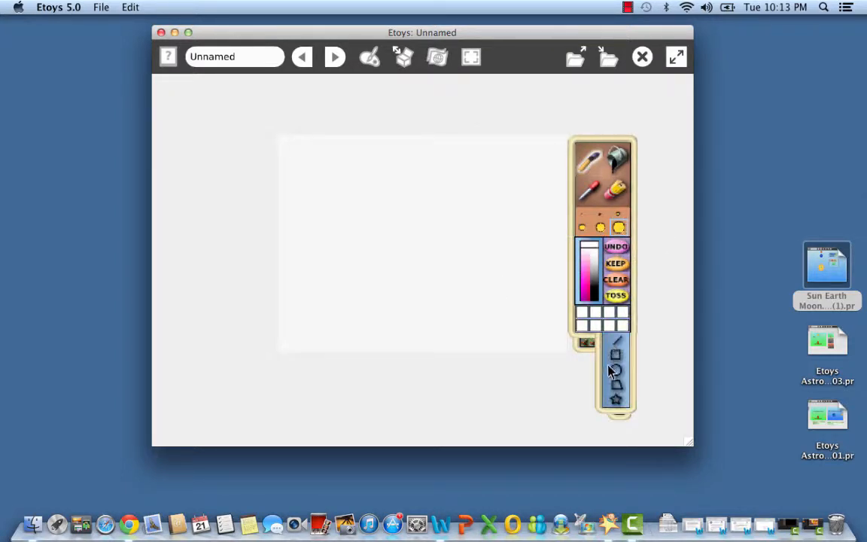
{"action": "left_click", "coordinate": [613, 368]}
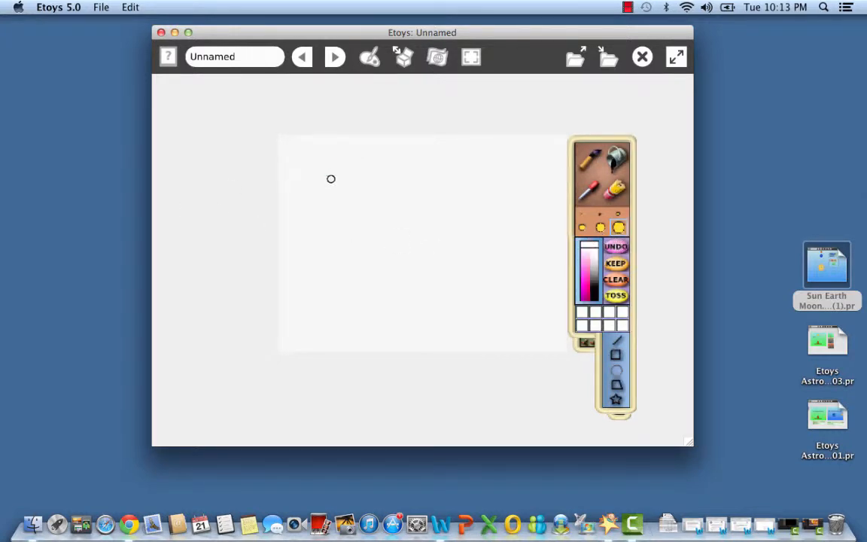
{"action": "left_click_drag", "start_coordinate": [330, 178], "coordinate": [357, 205]}
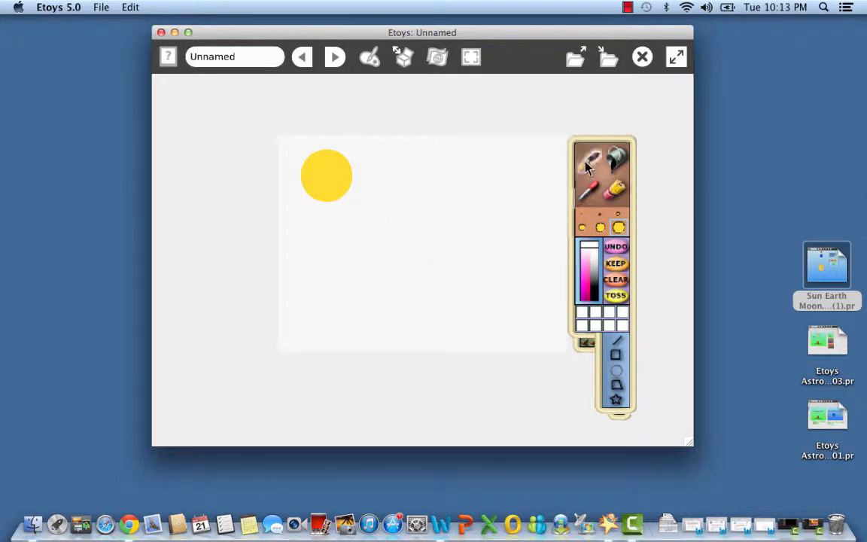
Step: Paint six wavy orange rays around the yellow sun with a medium brush and keep the painting
{"action": "mouse_move", "coordinate": [586, 271]}
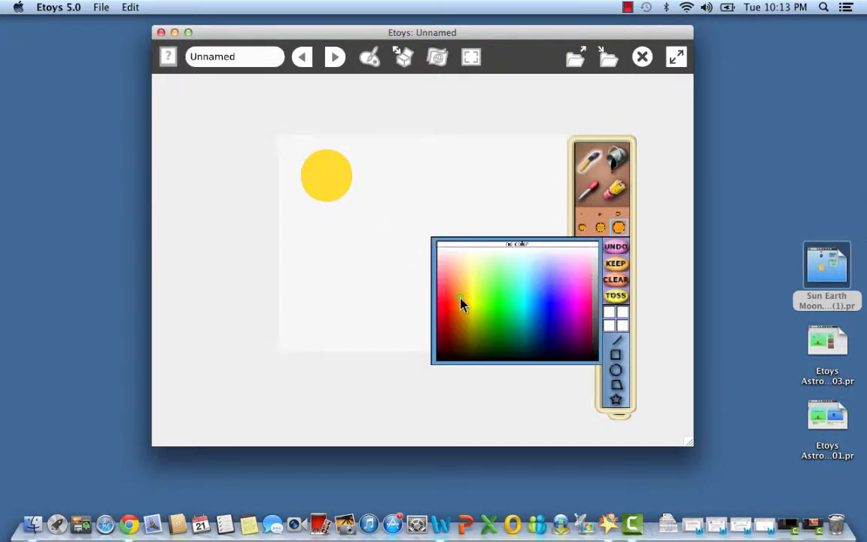
{"action": "left_click_drag", "start_coordinate": [460, 300], "coordinate": [543, 243]}
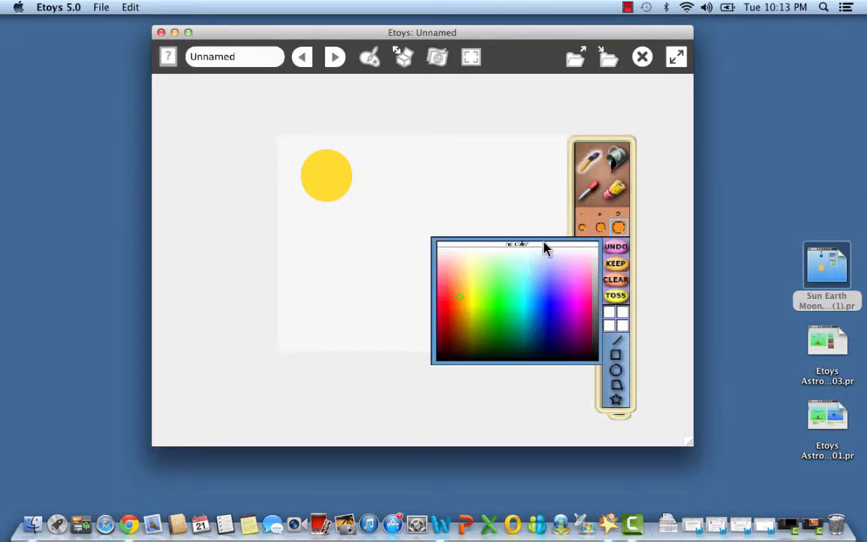
{"action": "left_click", "coordinate": [617, 213]}
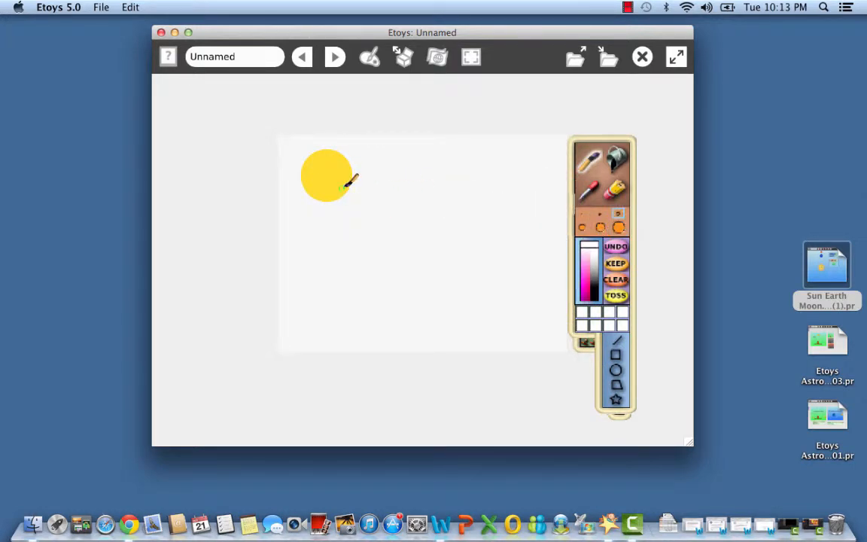
{"action": "mouse_move", "coordinate": [343, 188]}
{"action": "left_mouse_down"}
{"action": "mouse_move", "coordinate": [376, 195]}
{"action": "mouse_move", "coordinate": [367, 157]}
{"action": "mouse_move", "coordinate": [279, 167]}
{"action": "mouse_move", "coordinate": [299, 215]}
{"action": "mouse_move", "coordinate": [326, 203]}
{"action": "mouse_move", "coordinate": [328, 218]}
{"action": "left_mouse_up"}
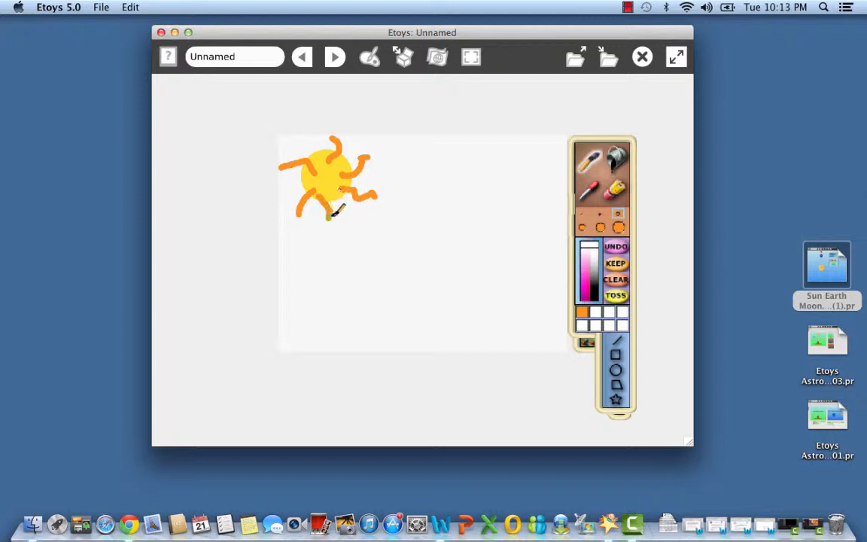
{"action": "left_click", "coordinate": [609, 264]}
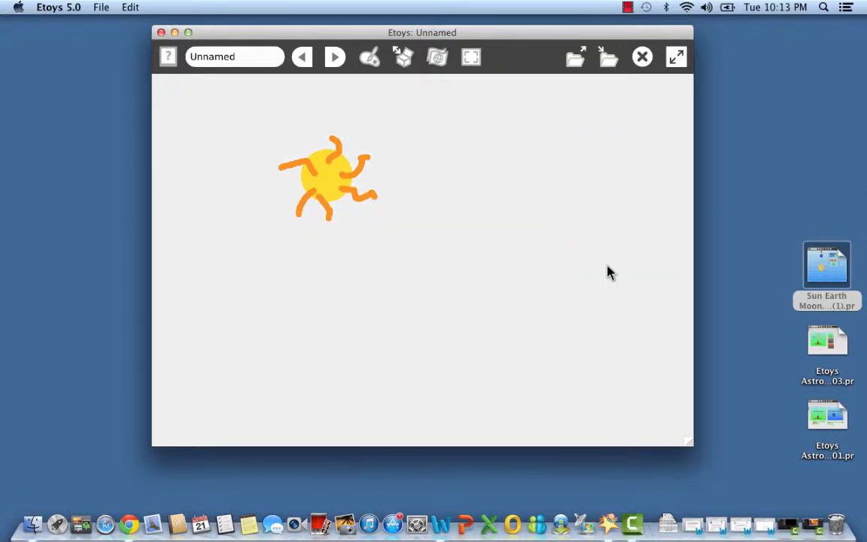
{"action": "left_click", "coordinate": [367, 60]}
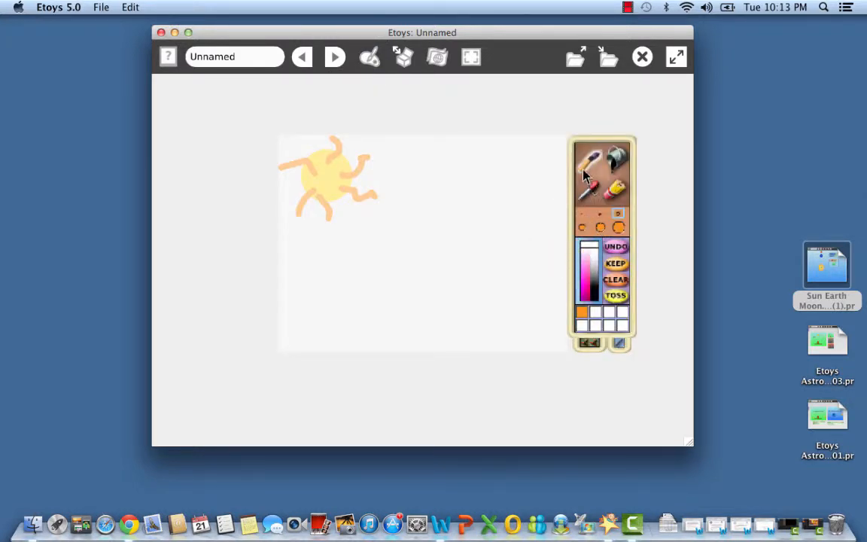
{"action": "left_click", "coordinate": [581, 311]}
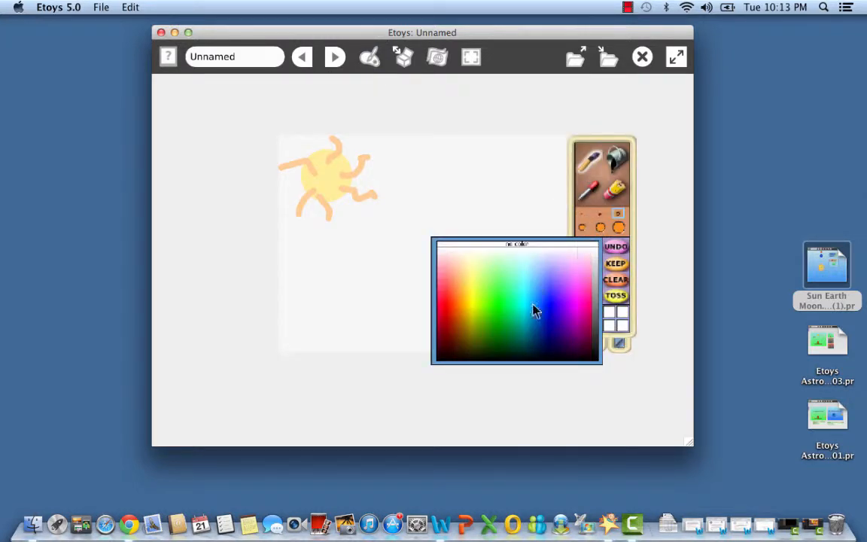
{"action": "left_click", "coordinate": [499, 350]}
{"action": "left_click", "coordinate": [619, 344]}
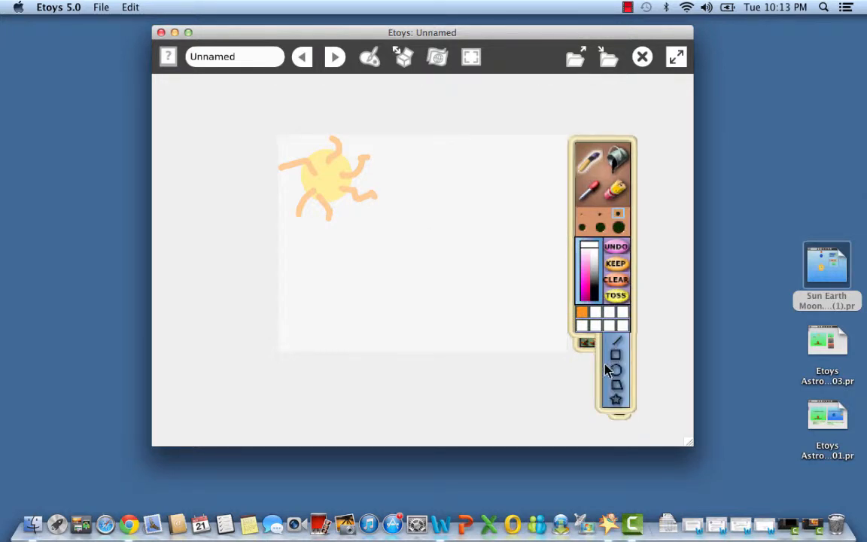
{"action": "left_click_drag", "start_coordinate": [438, 241], "coordinate": [448, 251]}
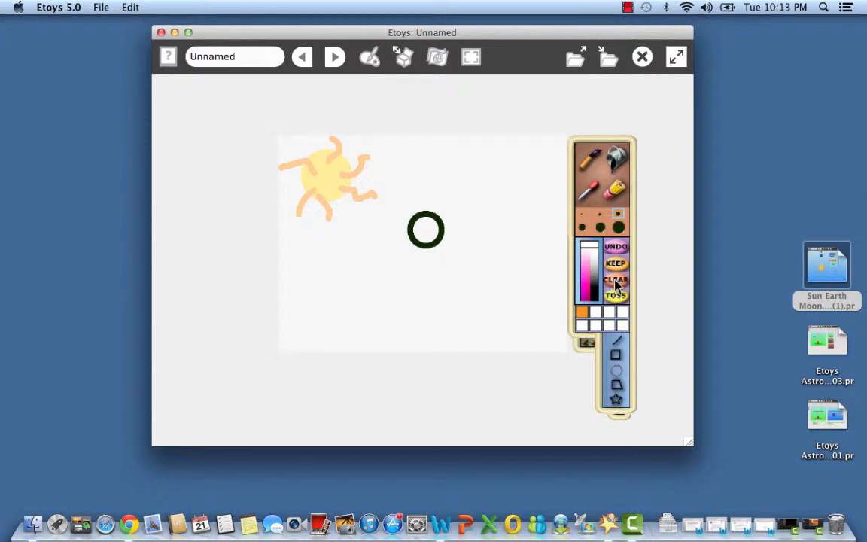
{"action": "left_click", "coordinate": [615, 295]}
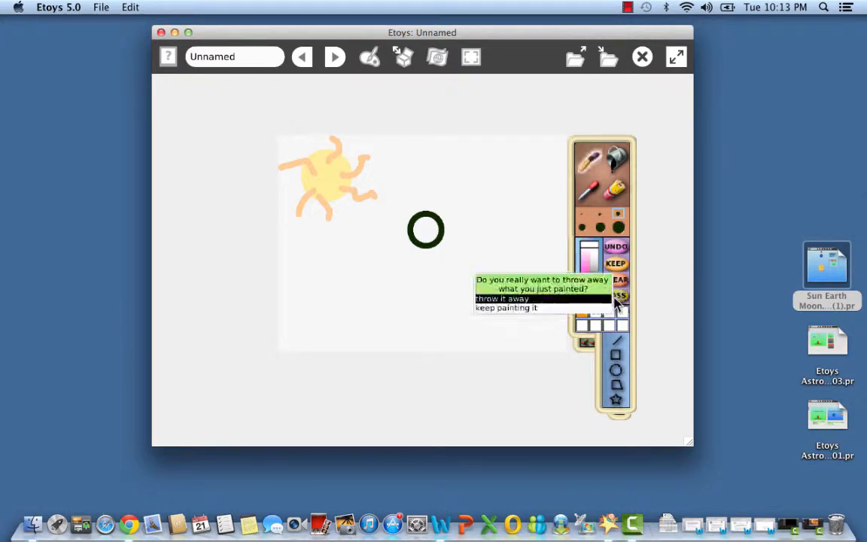
{"action": "left_click", "coordinate": [514, 299]}
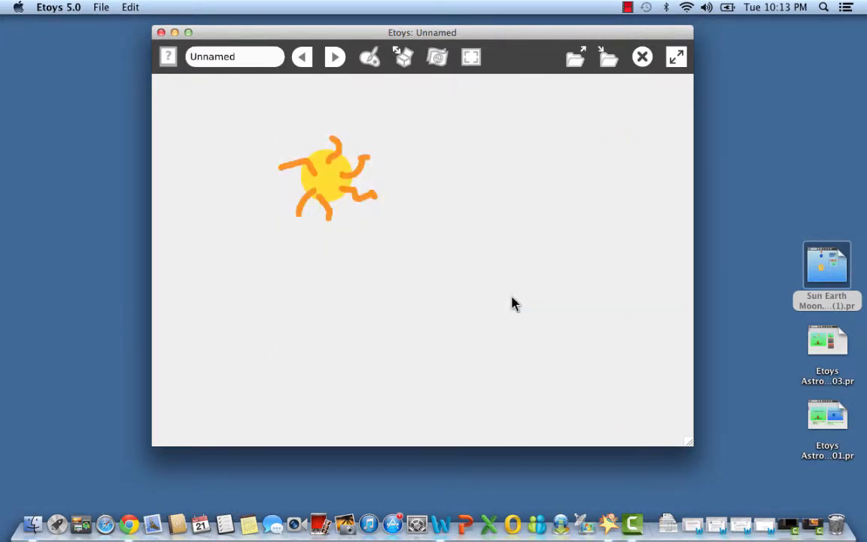
Step: Paint a small orange circle outline to the right of the sun with the finest brush and keep it
{"action": "left_click", "coordinate": [368, 58]}
{"action": "left_click", "coordinate": [580, 214]}
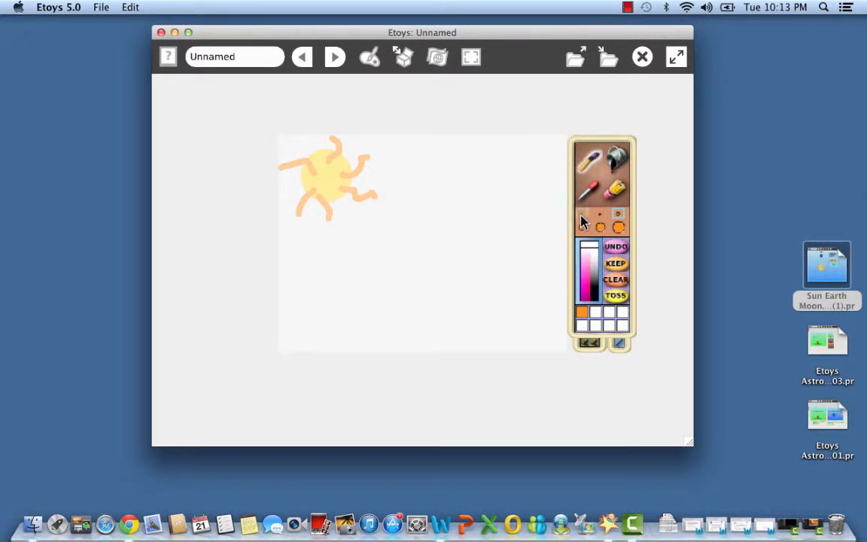
{"action": "left_click", "coordinate": [616, 367]}
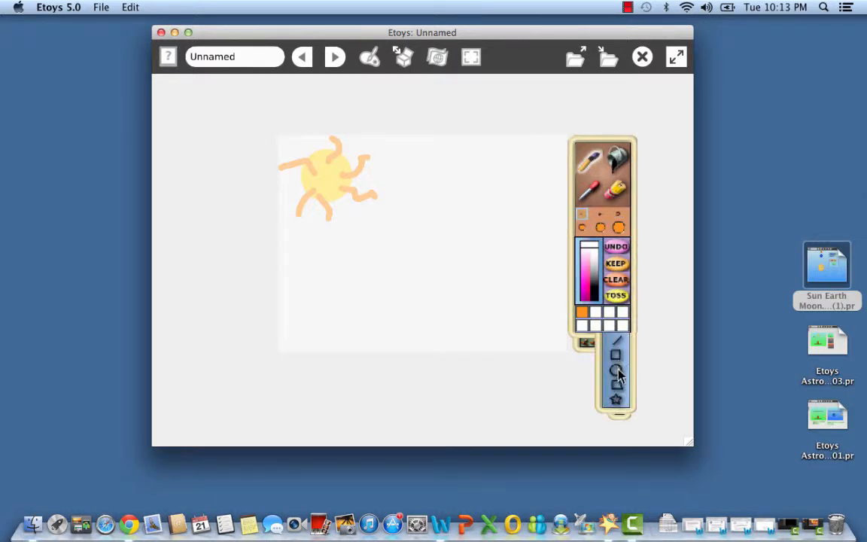
{"action": "left_click_drag", "start_coordinate": [419, 205], "coordinate": [452, 234]}
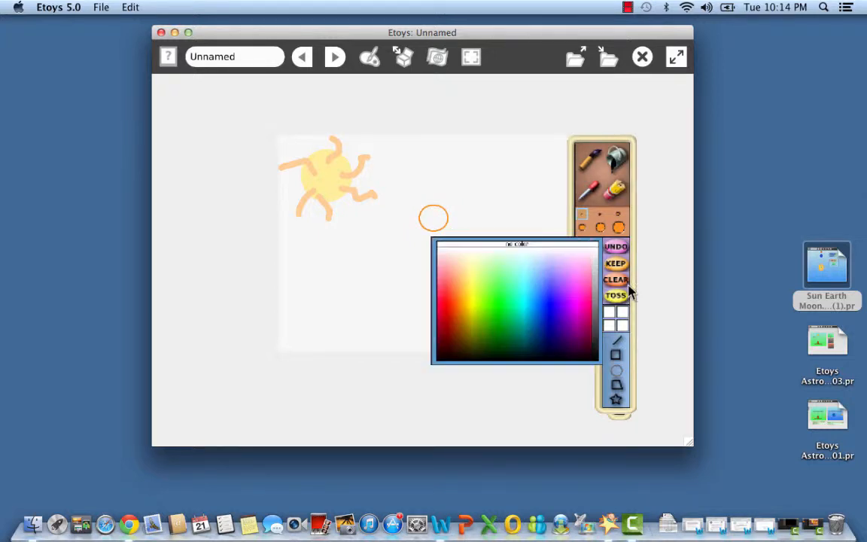
{"action": "left_click", "coordinate": [616, 263]}
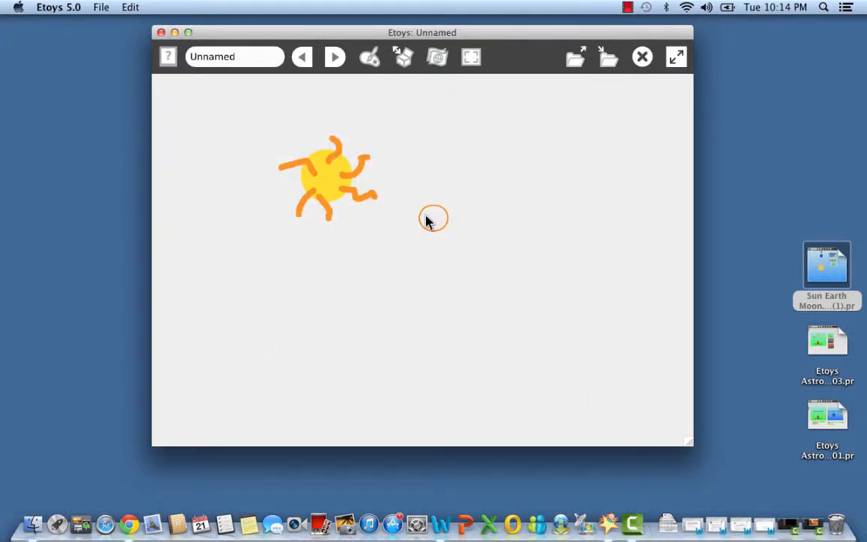
Step: Delete the orange circle sketch beside the sun
{"action": "right_click", "coordinate": [434, 225]}
{"action": "right_click", "coordinate": [434, 224]}
{"action": "right_click", "coordinate": [436, 224]}
{"action": "right_click", "coordinate": [444, 223]}
{"action": "right_click", "coordinate": [445, 226]}
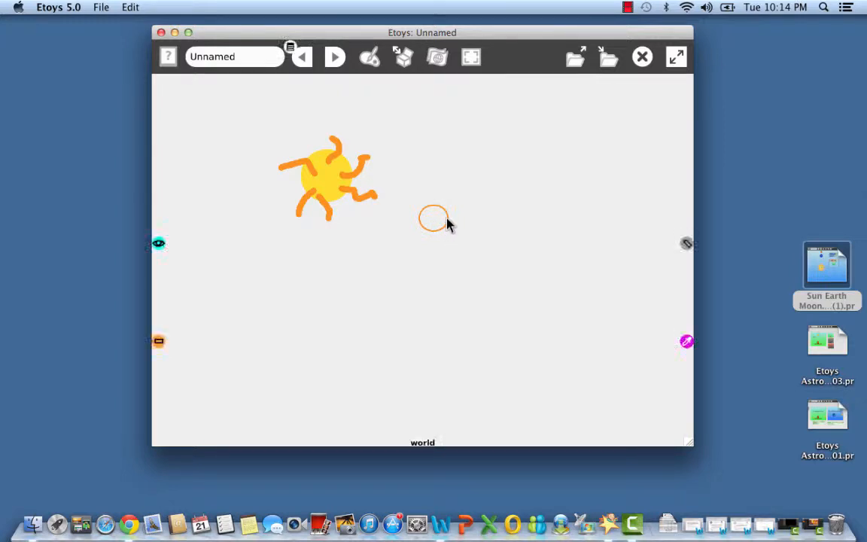
{"action": "right_click", "coordinate": [446, 222]}
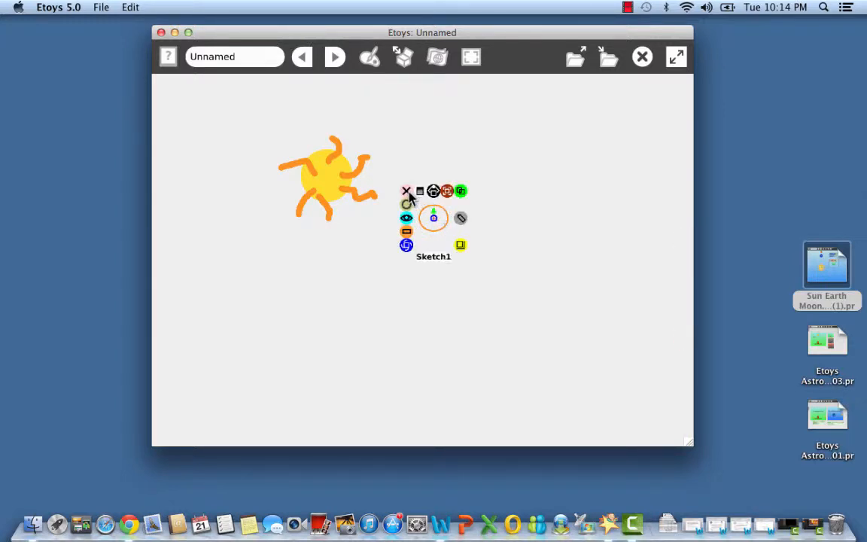
{"action": "left_click", "coordinate": [407, 193]}
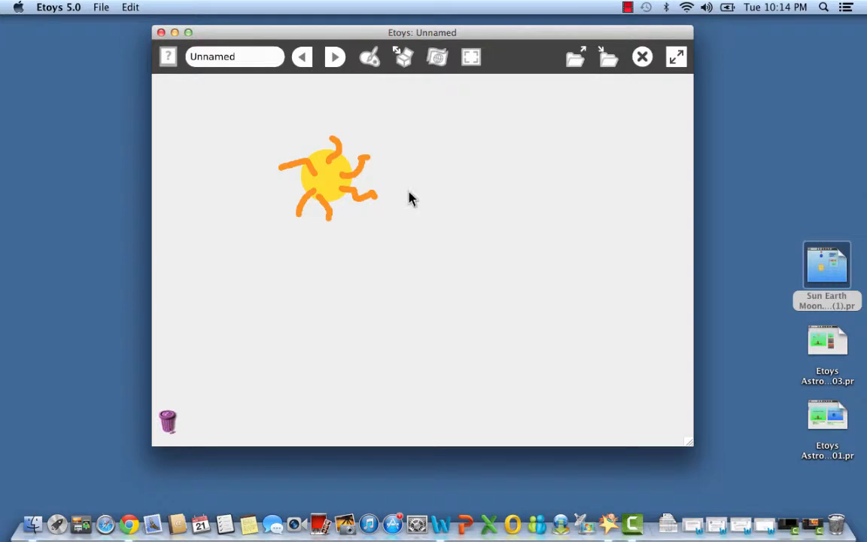
Step: Start a new painting and draw a small near-black circle outline for a girl's head right of the sun, using the finest brush
{"action": "left_click", "coordinate": [369, 56]}
{"action": "mouse_move", "coordinate": [602, 255]}
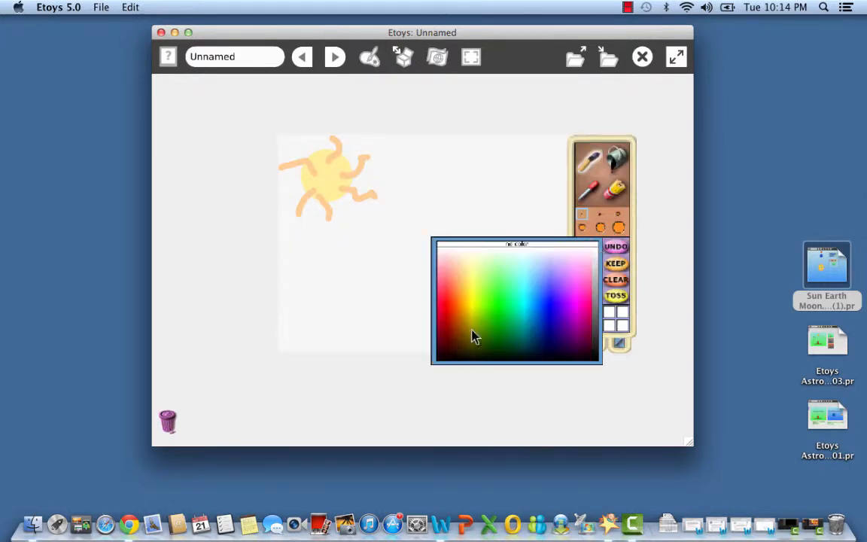
{"action": "left_click", "coordinate": [468, 358]}
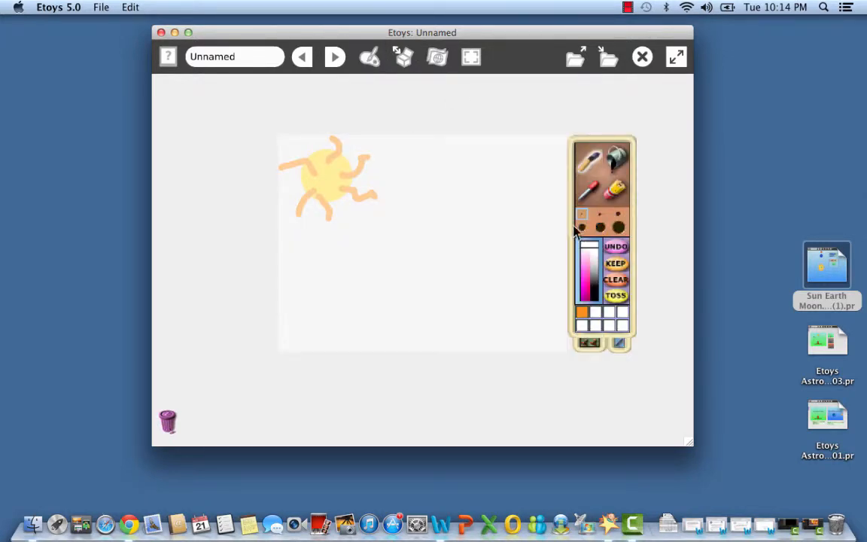
{"action": "left_click", "coordinate": [616, 345]}
{"action": "left_click", "coordinate": [616, 369]}
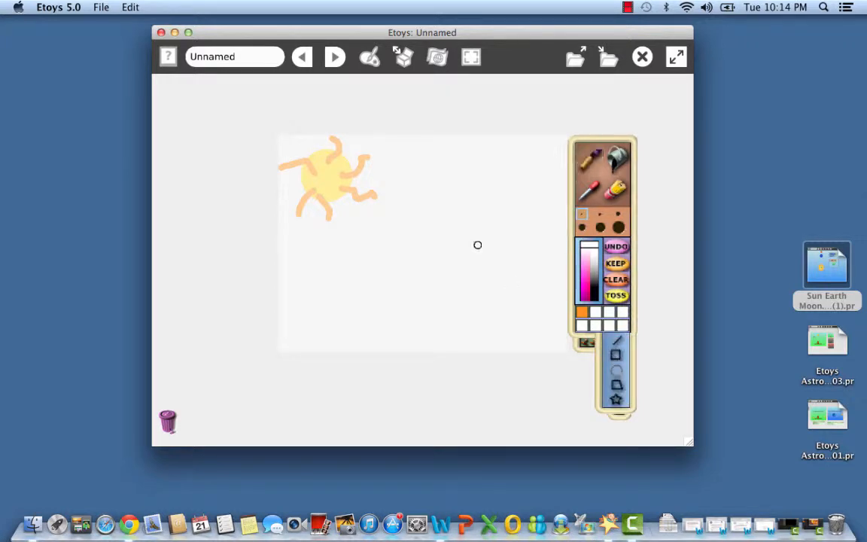
{"action": "left_click_drag", "start_coordinate": [440, 218], "coordinate": [458, 234]}
Step: Draw the girl's triangular dress, two arms and two legs below the head with straight near-black lines
{"action": "left_click", "coordinate": [617, 343]}
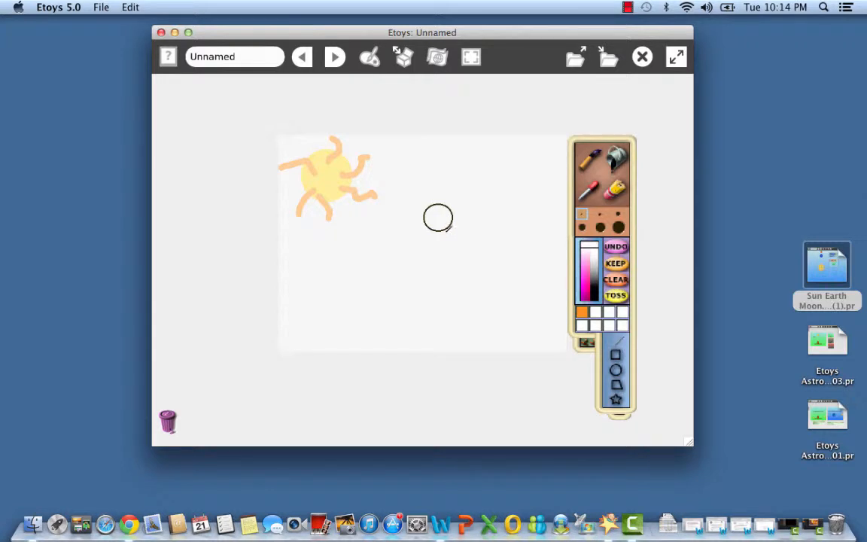
{"action": "left_click_drag", "start_coordinate": [443, 230], "coordinate": [466, 267]}
{"action": "mouse_move", "coordinate": [441, 232]}
{"action": "left_mouse_down"}
{"action": "mouse_move", "coordinate": [421, 266]}
{"action": "mouse_move", "coordinate": [467, 267]}
{"action": "left_mouse_up"}
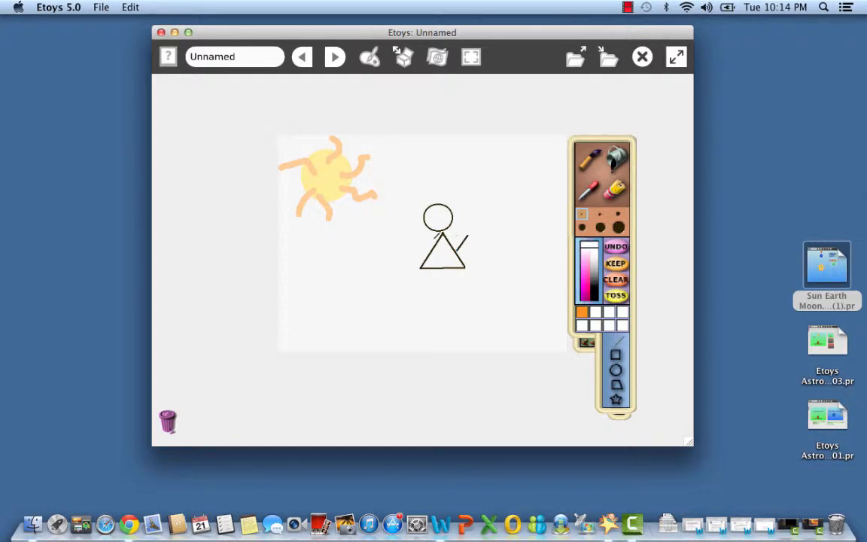
{"action": "mouse_move", "coordinate": [434, 247]}
{"action": "left_mouse_down"}
{"action": "mouse_move", "coordinate": [413, 243]}
{"action": "mouse_move", "coordinate": [425, 292]}
{"action": "mouse_move", "coordinate": [446, 288]}
{"action": "left_mouse_up"}
Step: Paint orange pigtails on both sides of the girl's head freehand with the second-smallest brush, undoing any straight-line attempt
{"action": "left_click", "coordinate": [583, 263]}
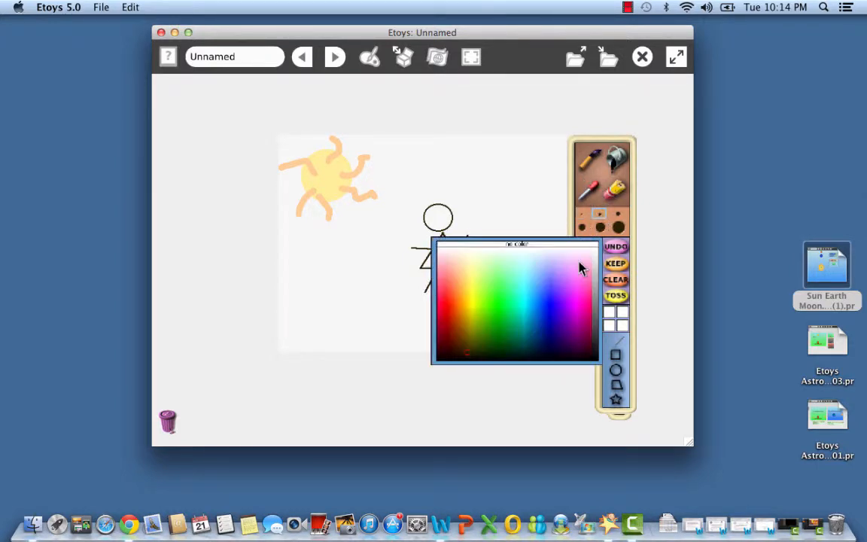
{"action": "left_click", "coordinate": [461, 292]}
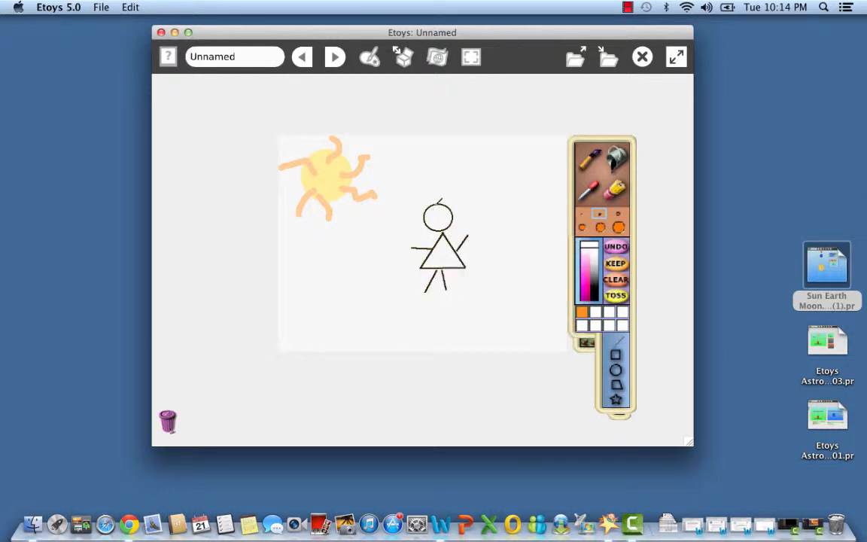
{"action": "left_click_drag", "start_coordinate": [426, 207], "coordinate": [451, 216]}
{"action": "left_click", "coordinate": [615, 254]}
{"action": "left_click", "coordinate": [587, 163]}
{"action": "left_click", "coordinate": [619, 414]}
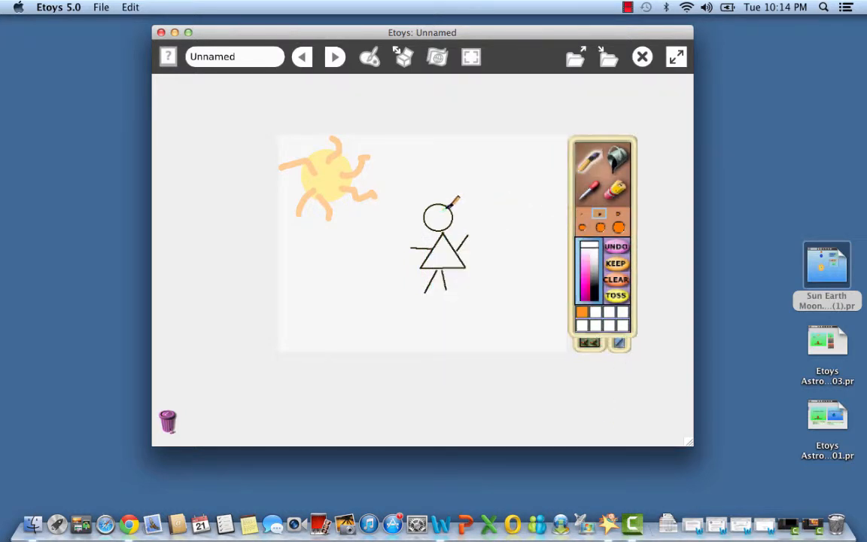
{"action": "mouse_move", "coordinate": [437, 204]}
{"action": "left_mouse_down"}
{"action": "mouse_move", "coordinate": [450, 200]}
{"action": "mouse_move", "coordinate": [456, 210]}
{"action": "left_mouse_up"}
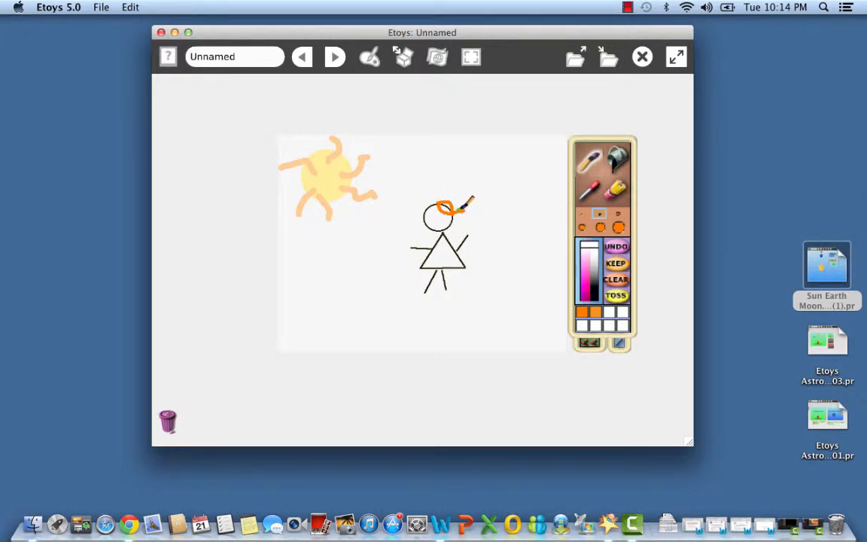
{"action": "left_click_drag", "start_coordinate": [459, 205], "coordinate": [446, 208]}
{"action": "mouse_move", "coordinate": [450, 202]}
{"action": "left_mouse_down"}
{"action": "mouse_move", "coordinate": [465, 213]}
{"action": "mouse_move", "coordinate": [438, 204]}
{"action": "left_mouse_up"}
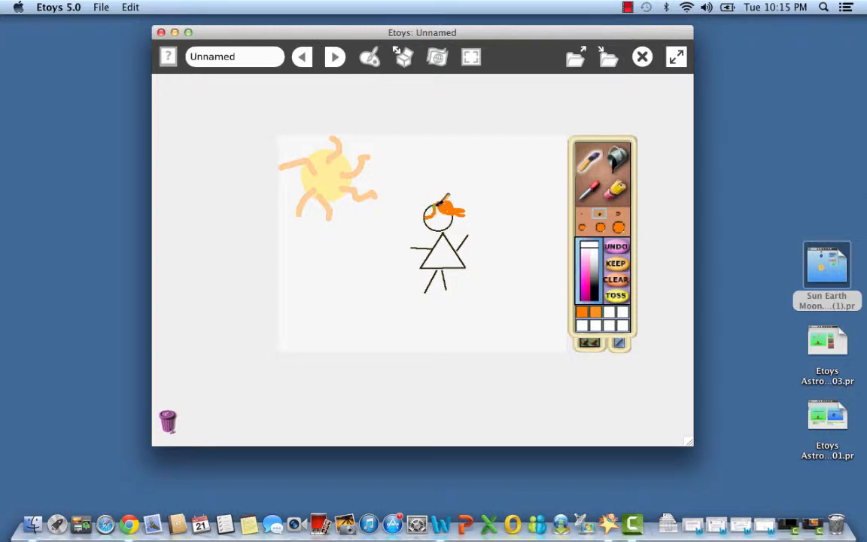
{"action": "left_click_drag", "start_coordinate": [436, 200], "coordinate": [428, 211]}
{"action": "left_click_drag", "start_coordinate": [429, 206], "coordinate": [417, 218]}
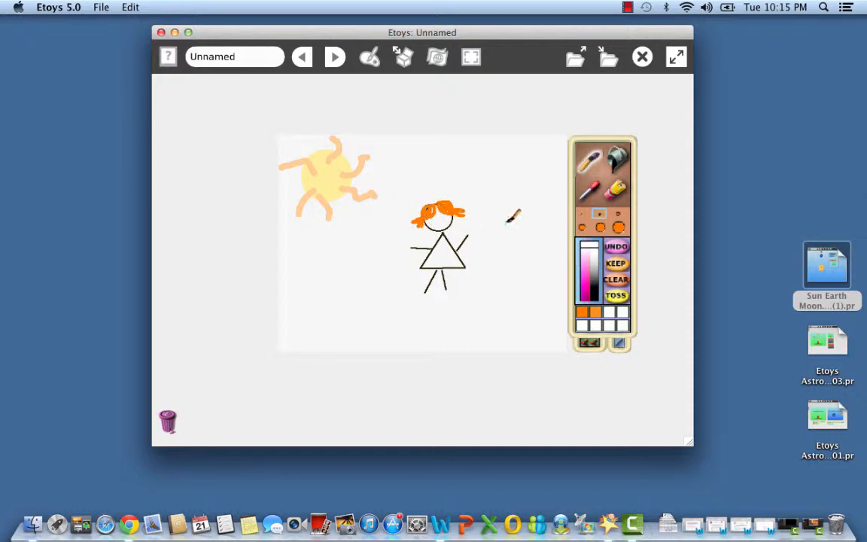
Step: Paint turquoise dots across the girl's dress with the third-smallest brush
{"action": "left_click", "coordinate": [589, 280]}
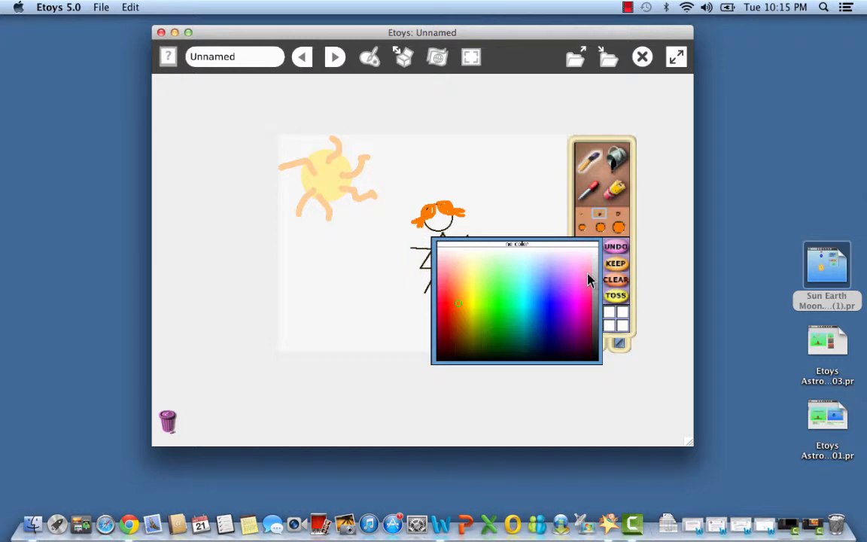
{"action": "left_click", "coordinate": [519, 307]}
{"action": "left_click", "coordinate": [617, 216]}
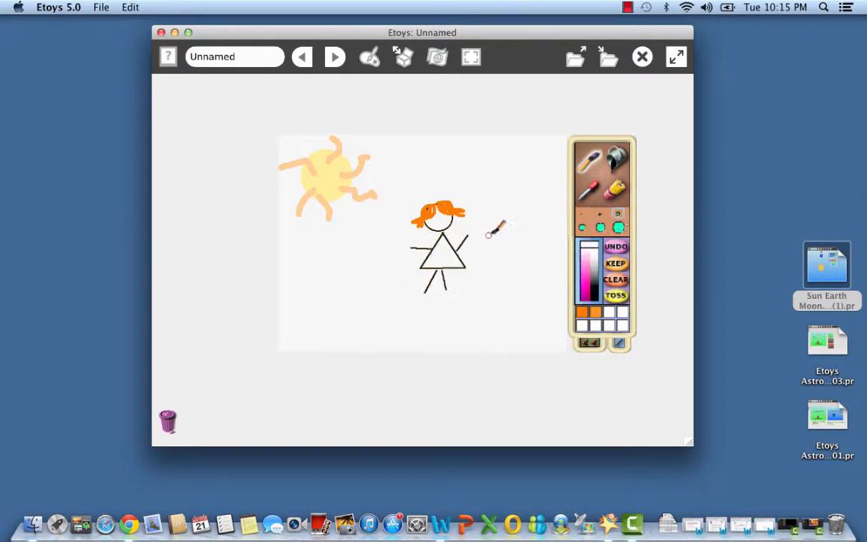
{"action": "left_click", "coordinate": [443, 248]}
{"action": "left_click", "coordinate": [451, 255]}
{"action": "left_click", "coordinate": [455, 260]}
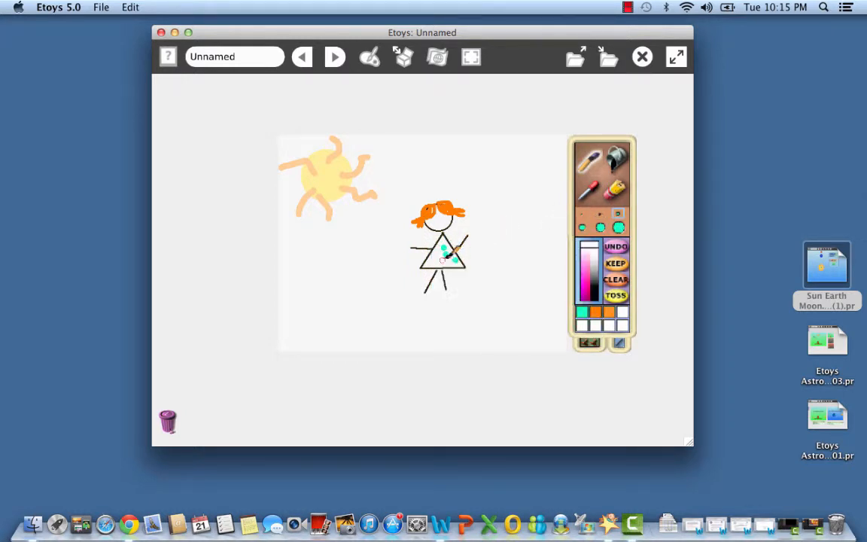
{"action": "left_click", "coordinate": [441, 261]}
{"action": "left_click", "coordinate": [432, 262]}
{"action": "left_click", "coordinate": [435, 251]}
Step: Paint a pink shoe at the end of each of the girl's legs
{"action": "left_click", "coordinate": [591, 286]}
{"action": "left_click", "coordinate": [449, 292]}
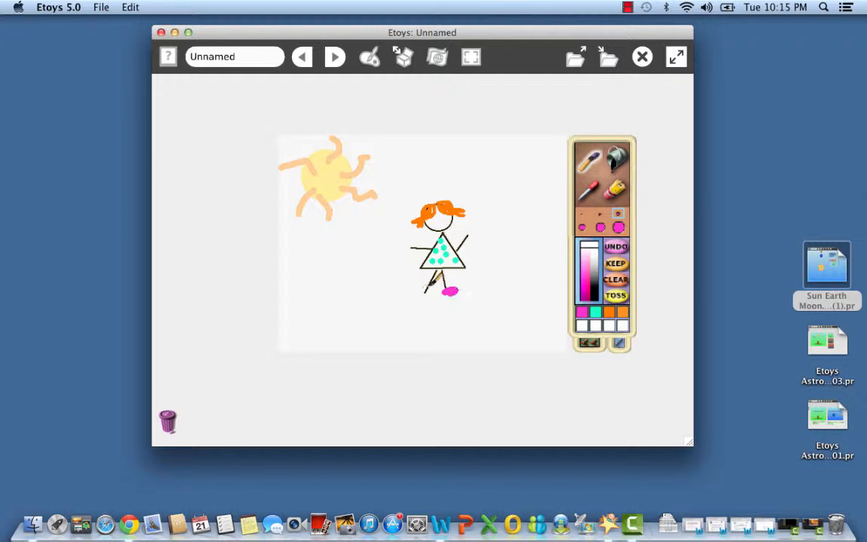
{"action": "left_click", "coordinate": [419, 294]}
Step: Draw a straight horizontal brown ground line beneath the girl's feet and keep the painting
{"action": "left_click", "coordinate": [618, 343]}
{"action": "left_click", "coordinate": [620, 341]}
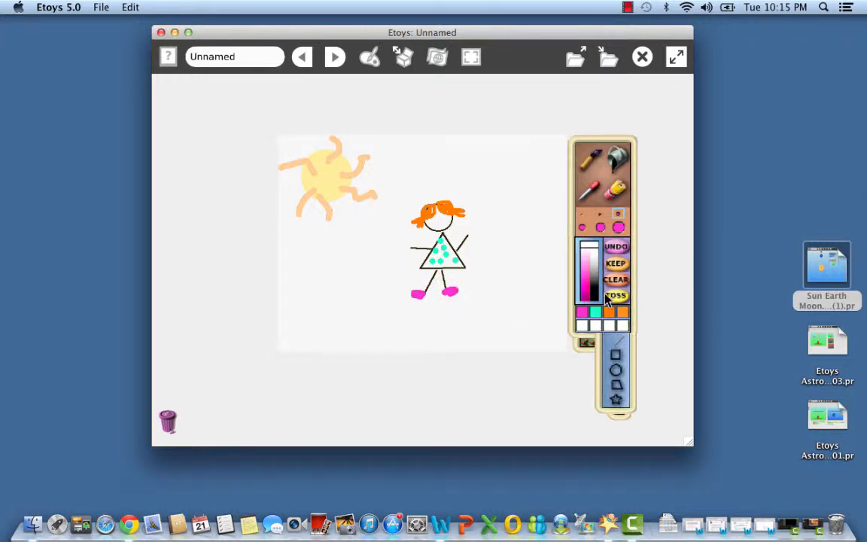
{"action": "mouse_move", "coordinate": [598, 295]}
{"action": "left_click", "coordinate": [465, 321]}
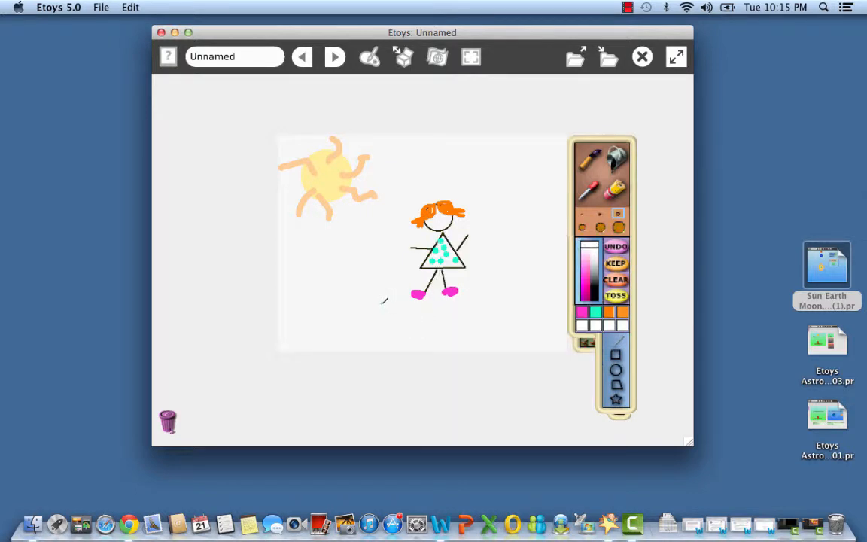
{"action": "left_click_drag", "start_coordinate": [378, 304], "coordinate": [483, 301]}
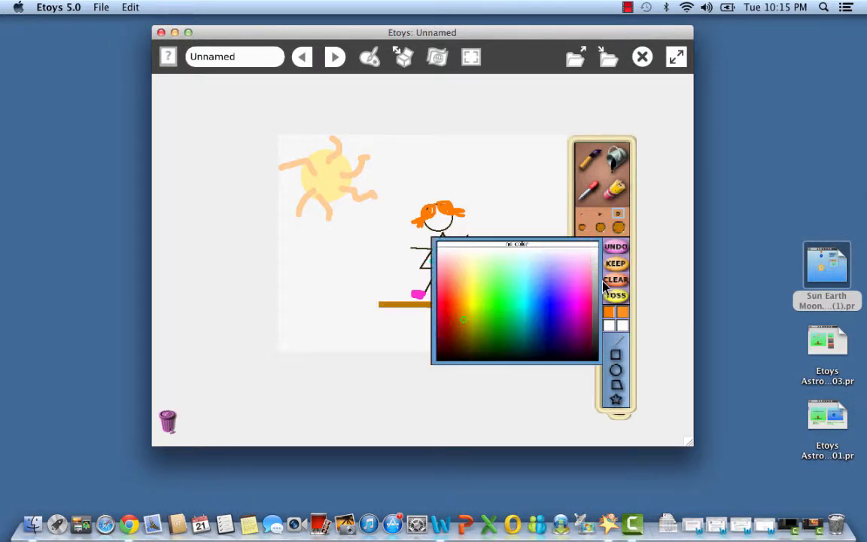
{"action": "left_click", "coordinate": [612, 265]}
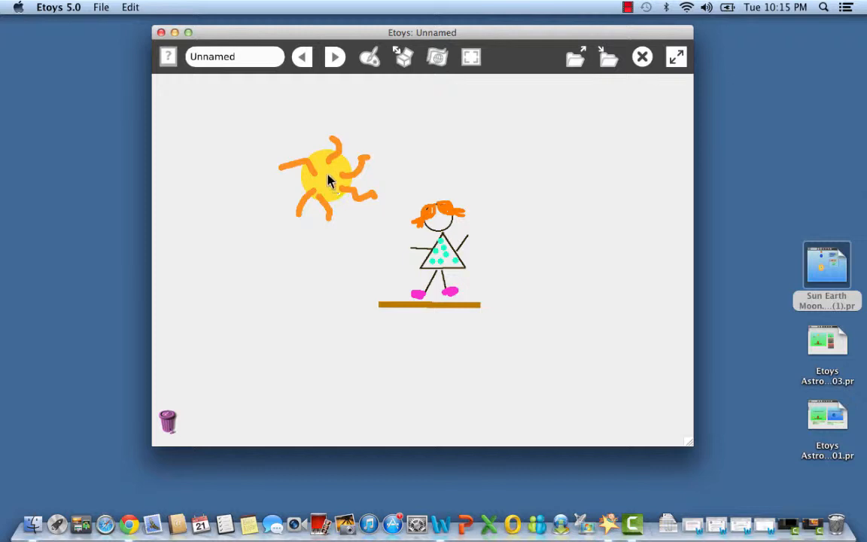
Step: Move the sun around the girl, first to her upper right, then lower right, then across to her left
{"action": "mouse_move", "coordinate": [331, 182]}
{"action": "left_mouse_down"}
{"action": "mouse_move", "coordinate": [448, 174]}
{"action": "mouse_move", "coordinate": [540, 188]}
{"action": "left_mouse_up"}
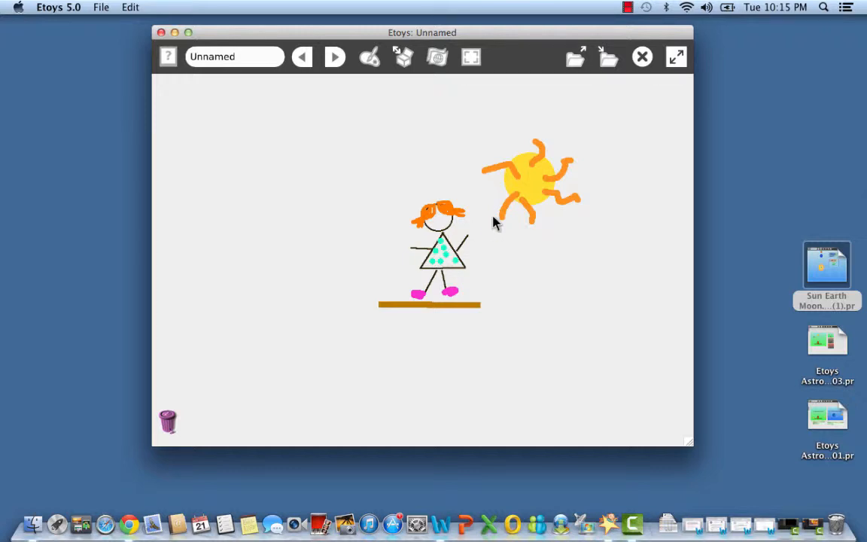
{"action": "mouse_move", "coordinate": [525, 192]}
{"action": "left_mouse_down"}
{"action": "mouse_move", "coordinate": [541, 212]}
{"action": "mouse_move", "coordinate": [555, 277]}
{"action": "mouse_move", "coordinate": [429, 145]}
{"action": "mouse_move", "coordinate": [362, 163]}
{"action": "mouse_move", "coordinate": [286, 296]}
{"action": "mouse_move", "coordinate": [543, 193]}
{"action": "mouse_move", "coordinate": [570, 278]}
{"action": "left_mouse_up"}
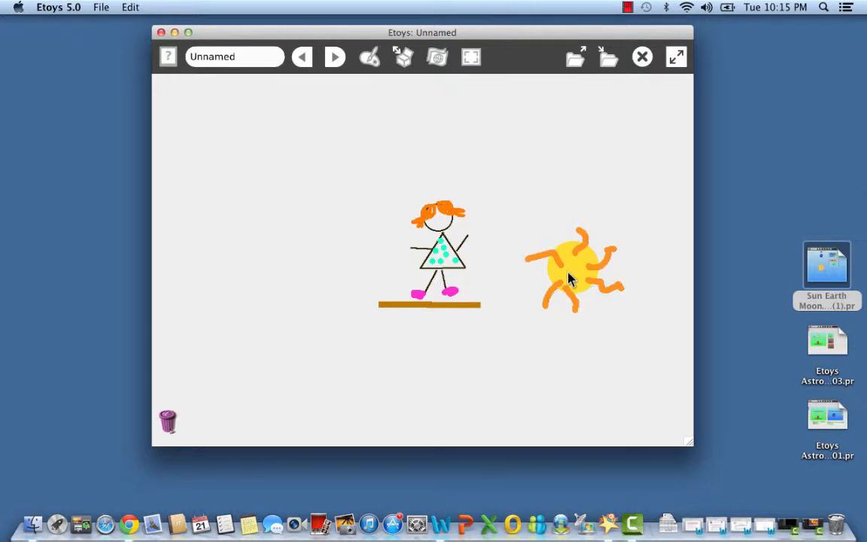
{"action": "mouse_move", "coordinate": [570, 278]}
{"action": "left_mouse_down"}
{"action": "mouse_move", "coordinate": [542, 248]}
{"action": "mouse_move", "coordinate": [273, 227]}
{"action": "mouse_move", "coordinate": [278, 290]}
{"action": "left_mouse_up"}
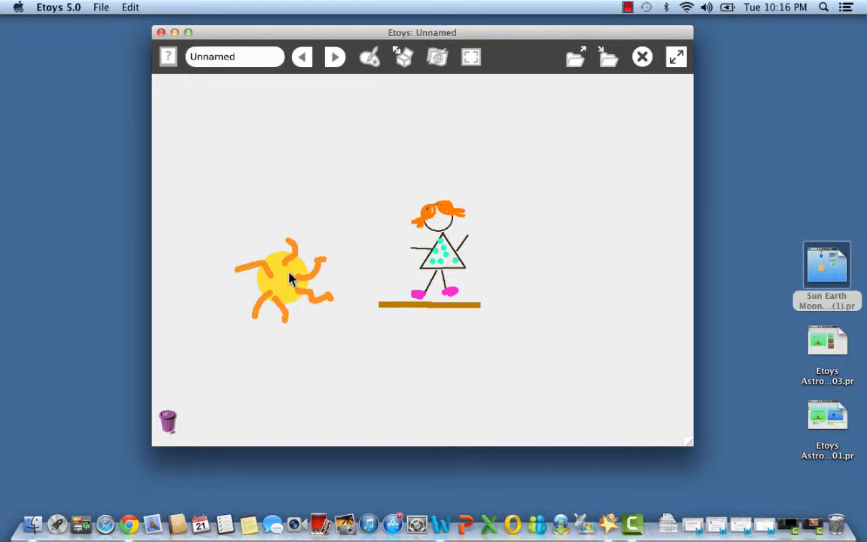
Step: Paint a thick brown zigzag mountain to the right of the girl, keep it, and move the sun onto its peaks
{"action": "left_click", "coordinate": [367, 60]}
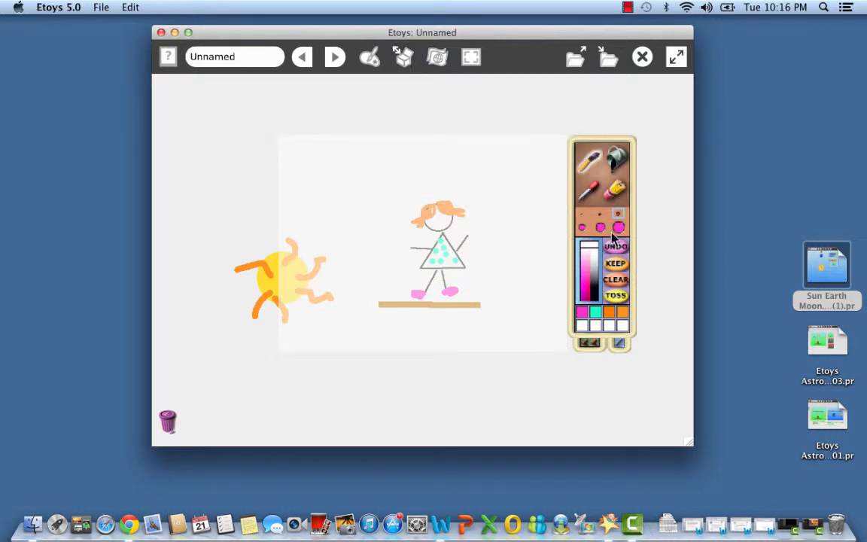
{"action": "mouse_move", "coordinate": [597, 272]}
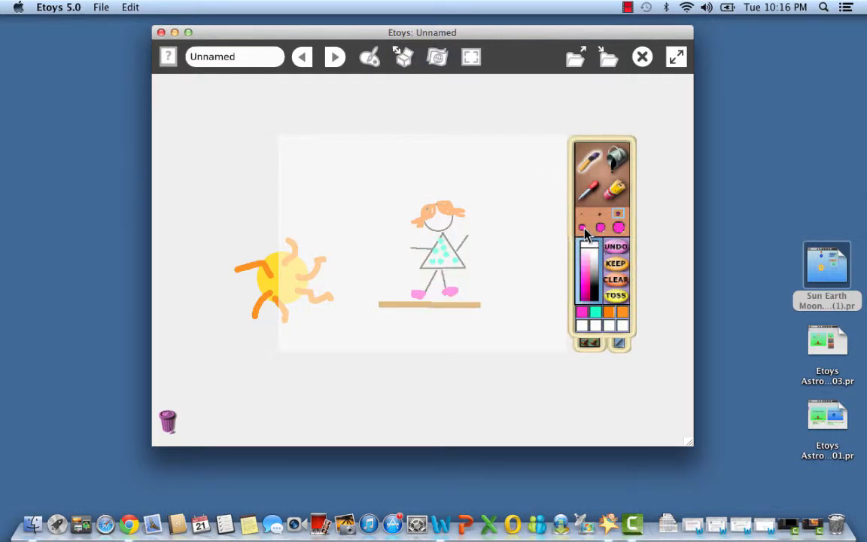
{"action": "left_click", "coordinate": [583, 228]}
{"action": "left_click", "coordinate": [463, 325]}
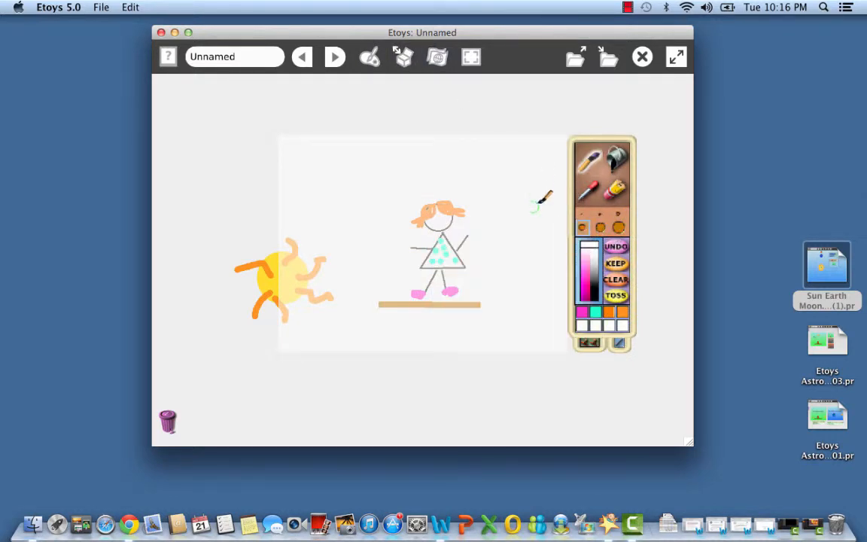
{"action": "mouse_move", "coordinate": [493, 226]}
{"action": "left_mouse_down"}
{"action": "mouse_move", "coordinate": [516, 172]}
{"action": "mouse_move", "coordinate": [561, 230]}
{"action": "mouse_move", "coordinate": [563, 280]}
{"action": "left_mouse_up"}
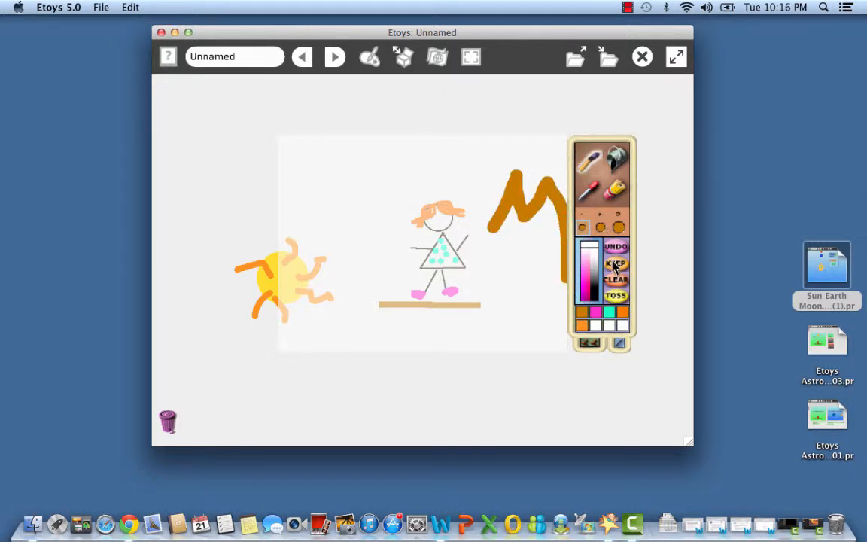
{"action": "left_click", "coordinate": [614, 263]}
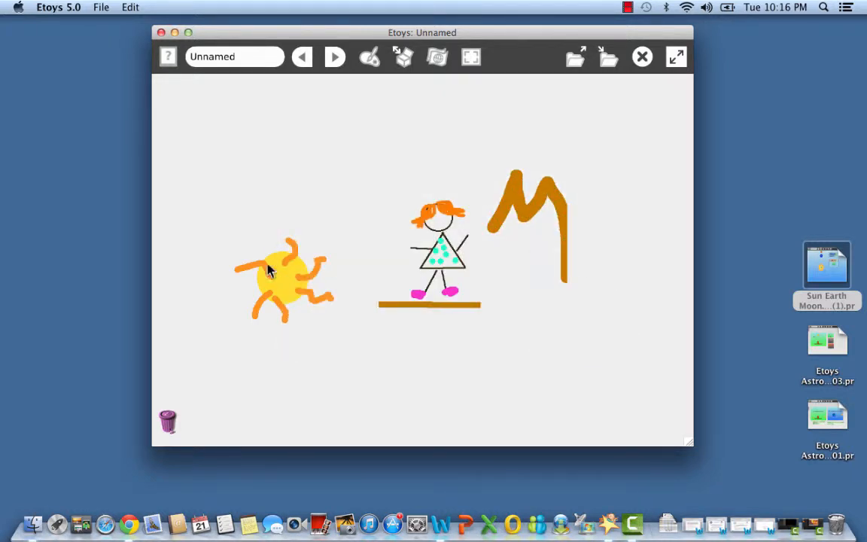
{"action": "mouse_move", "coordinate": [275, 280]}
{"action": "left_mouse_down"}
{"action": "mouse_move", "coordinate": [425, 189]}
{"action": "mouse_move", "coordinate": [551, 175]}
{"action": "left_mouse_up"}
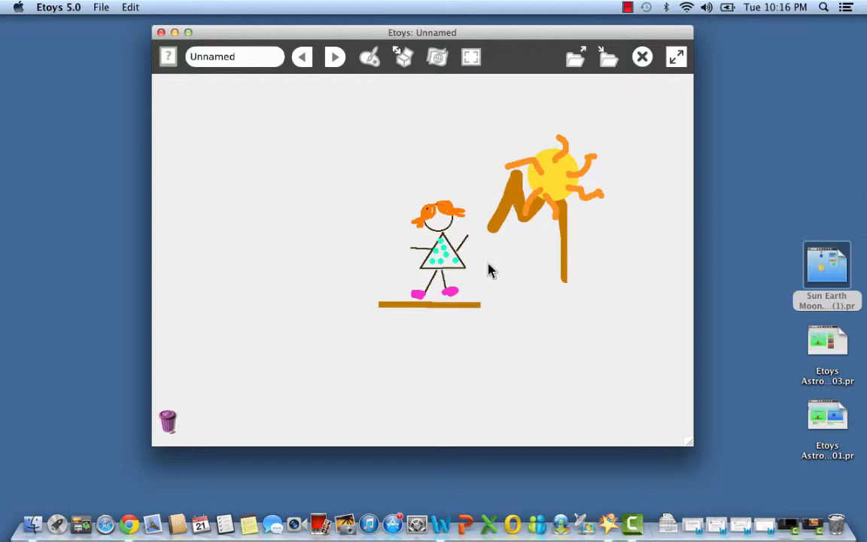
Step: Add a text object reading "sunrise" above the girl's head
{"action": "left_click", "coordinate": [402, 61]}
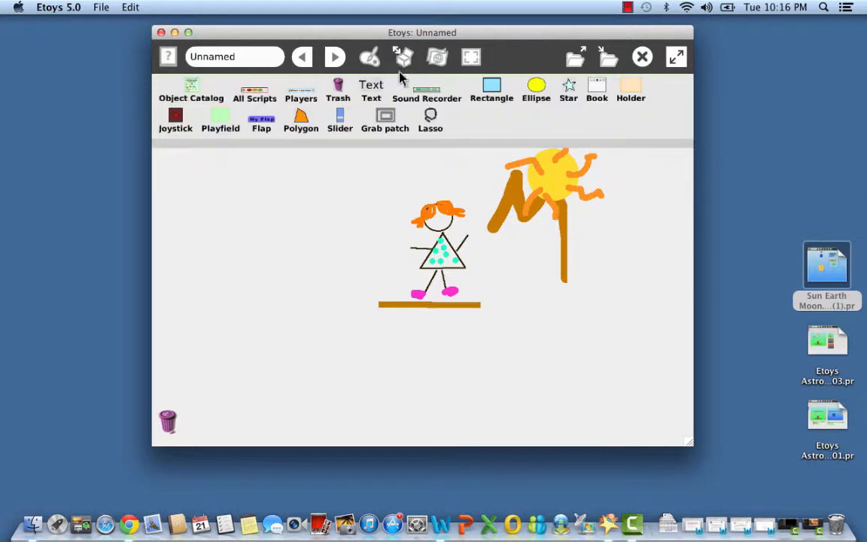
{"action": "left_click_drag", "start_coordinate": [371, 94], "coordinate": [398, 149]}
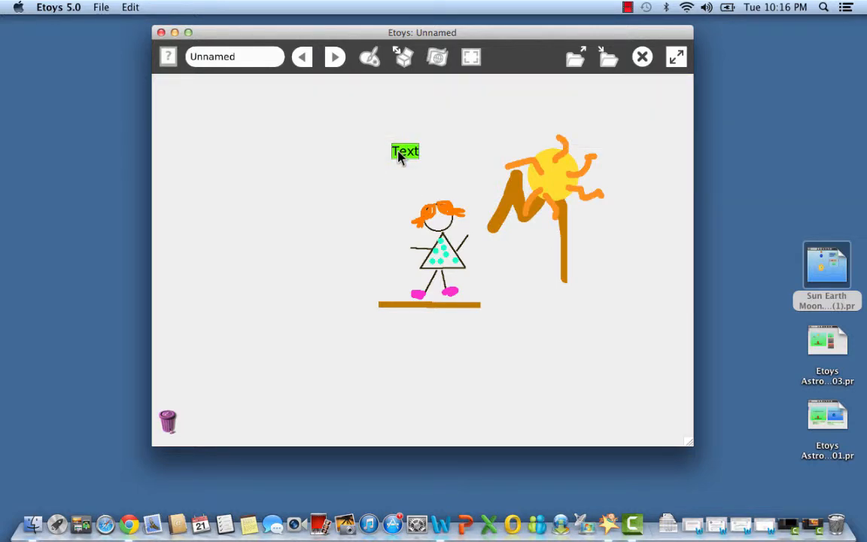
{"action": "type", "text": "sunrise"}
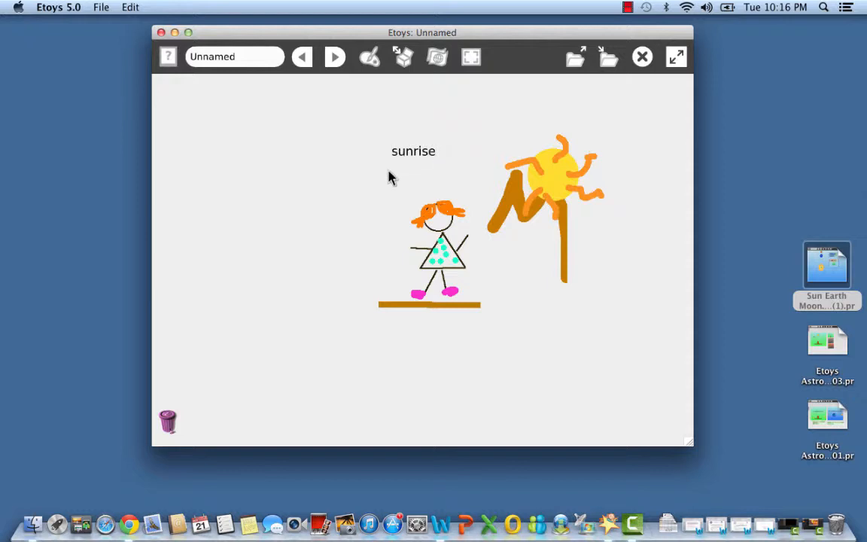
Step: Move the sun to the canvas's upper-left area and open the viewer with its scripting properties
{"action": "left_click_drag", "start_coordinate": [549, 174], "coordinate": [573, 179]}
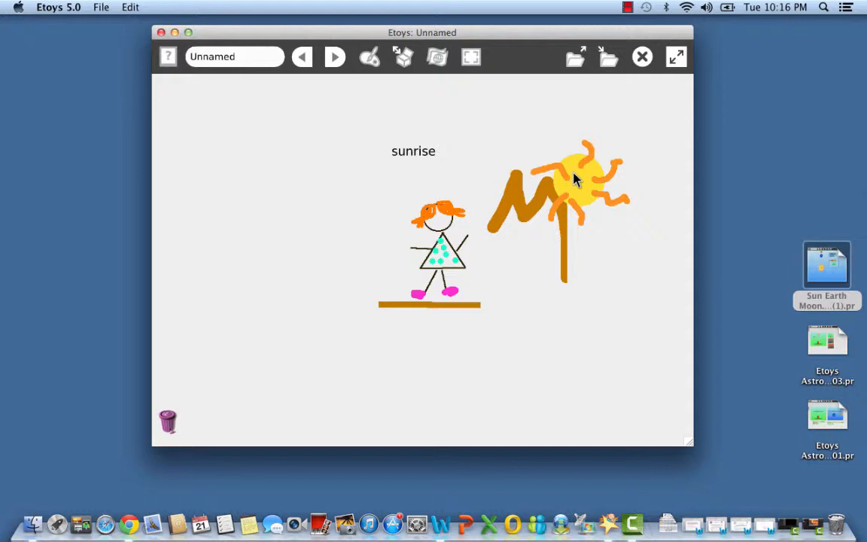
{"action": "mouse_move", "coordinate": [574, 179]}
{"action": "left_mouse_down"}
{"action": "mouse_move", "coordinate": [568, 136]}
{"action": "mouse_move", "coordinate": [256, 147]}
{"action": "left_mouse_up"}
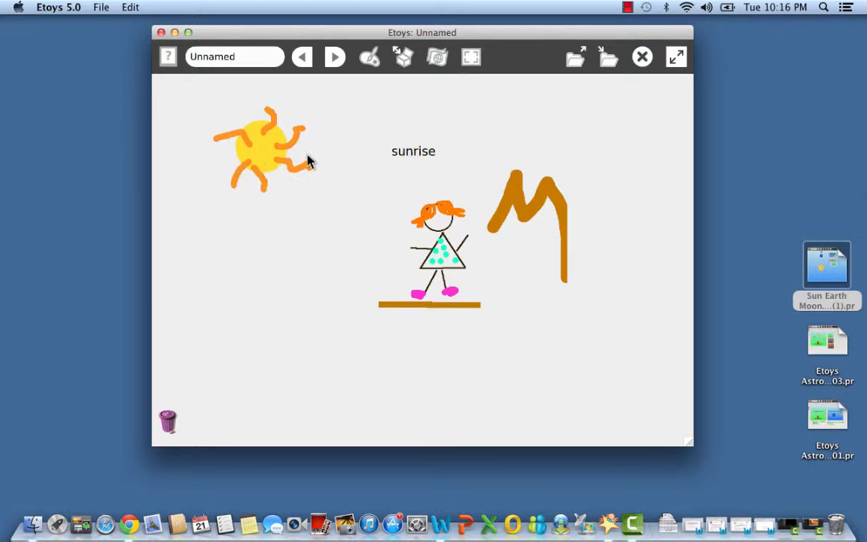
{"action": "right_click", "coordinate": [269, 158]}
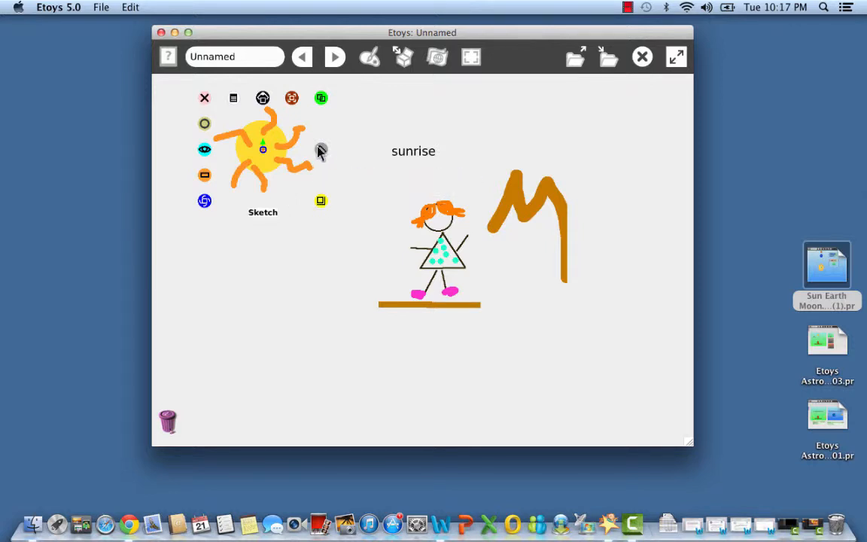
{"action": "left_click", "coordinate": [205, 151]}
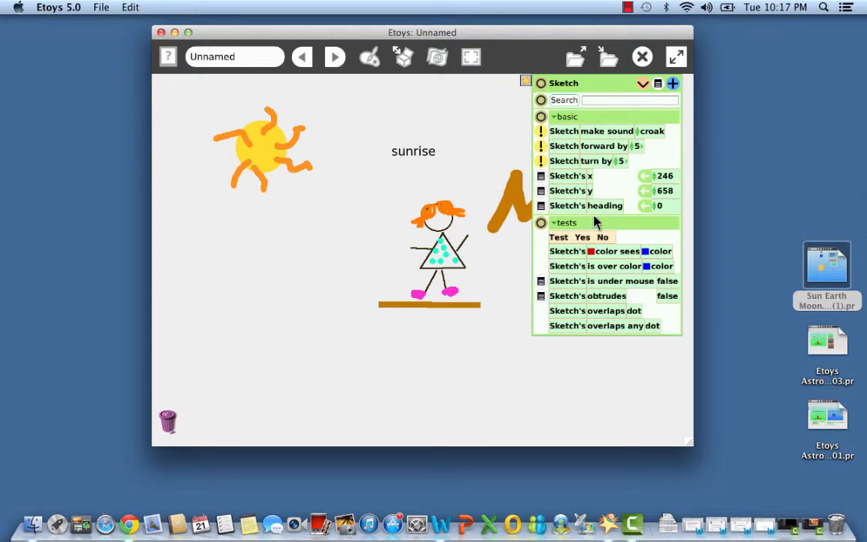
Step: Rename the sketch object as sun
{"action": "left_click", "coordinate": [561, 83]}
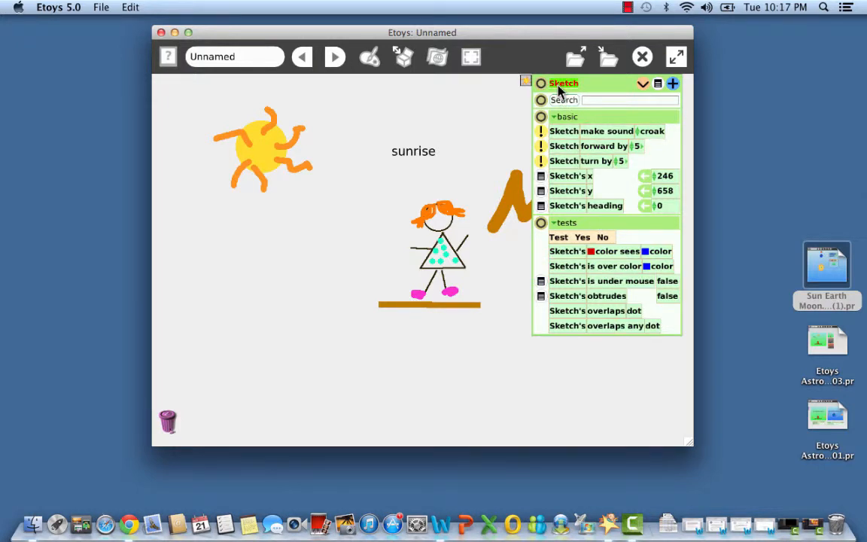
{"action": "type", "text": "sun"}
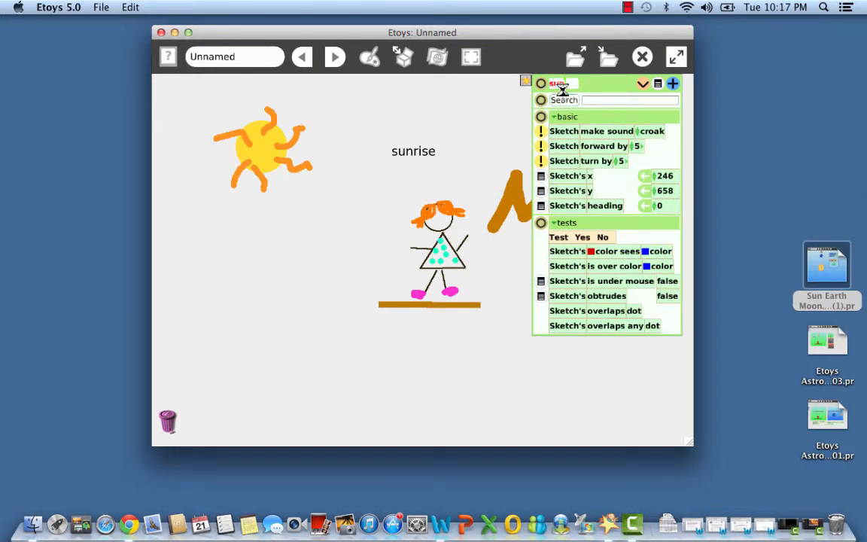
{"action": "key", "text": "Return"}
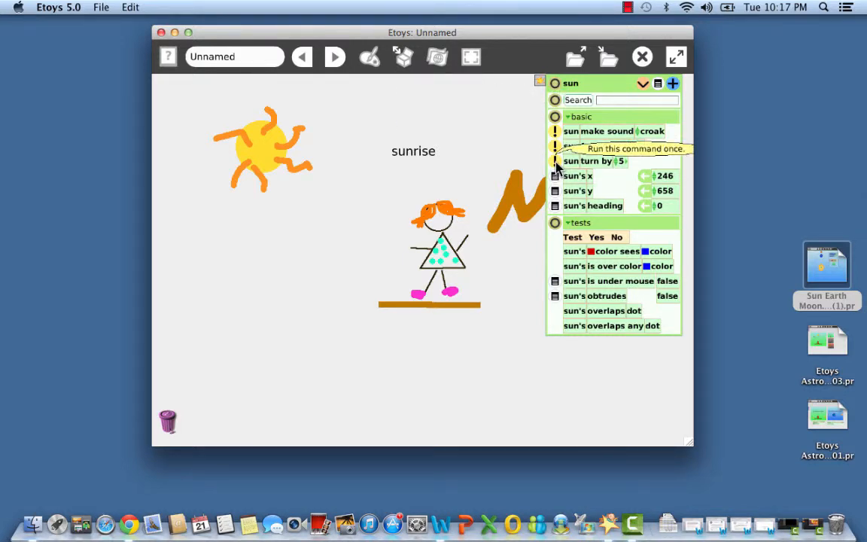
Step: Run the sun's turn by 5, forward by 5 and make sound croak commands to try them out
{"action": "left_click", "coordinate": [554, 161]}
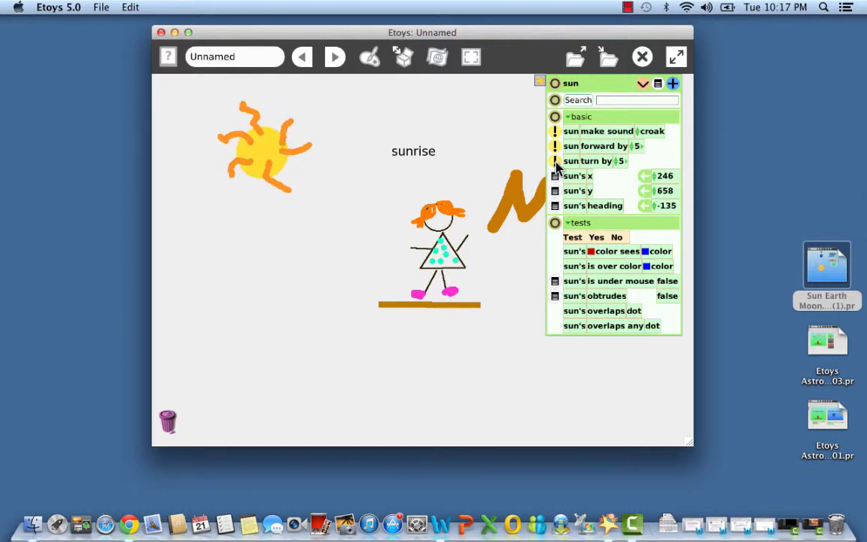
{"action": "left_click", "coordinate": [554, 147]}
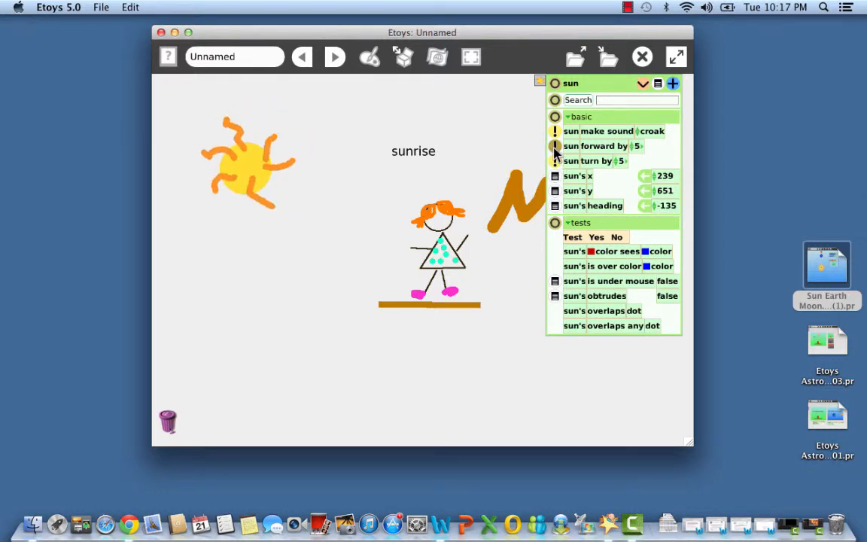
{"action": "left_click", "coordinate": [554, 133]}
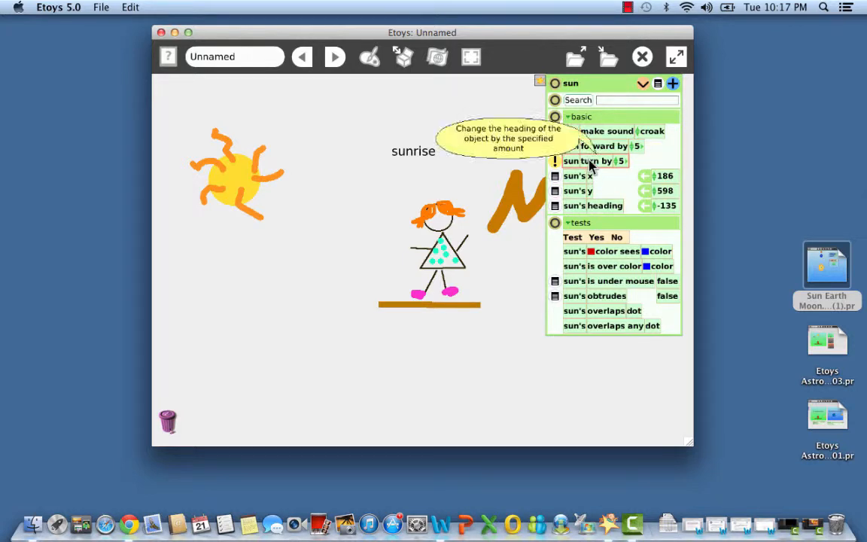
Step: Create a script below the sun from its turn by 5 command, name it "move", and test-run it
{"action": "left_click_drag", "start_coordinate": [573, 164], "coordinate": [207, 323]}
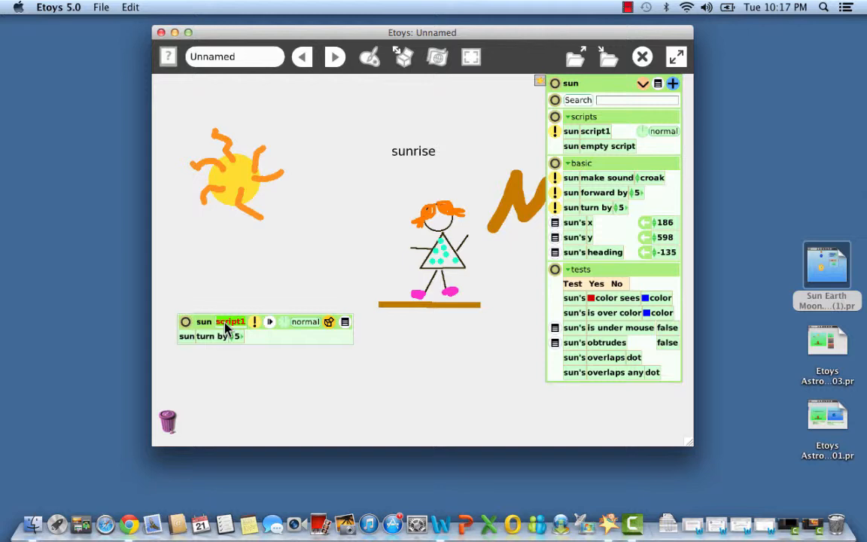
{"action": "type", "text": "move"}
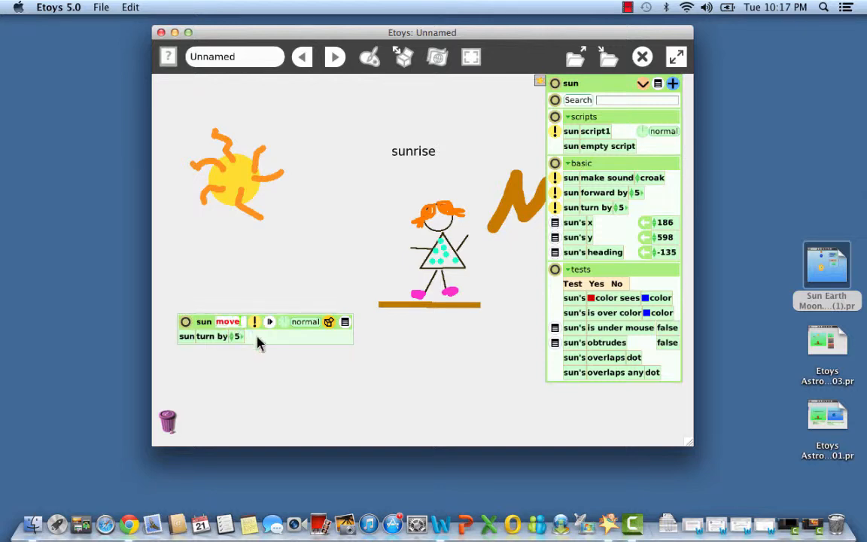
{"action": "mouse_move", "coordinate": [257, 340]}
{"action": "left_mouse_down"}
{"action": "mouse_move", "coordinate": [297, 334]}
{"action": "mouse_move", "coordinate": [263, 355]}
{"action": "left_mouse_up"}
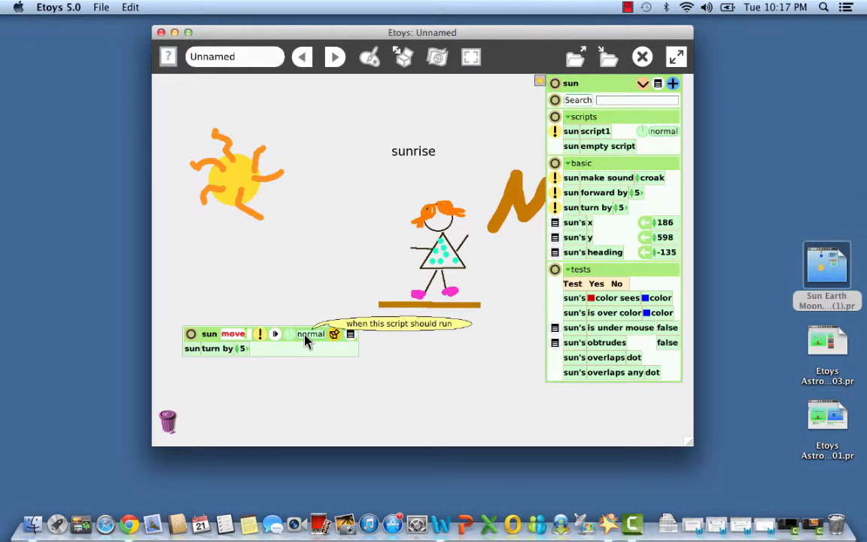
{"action": "left_click", "coordinate": [261, 337]}
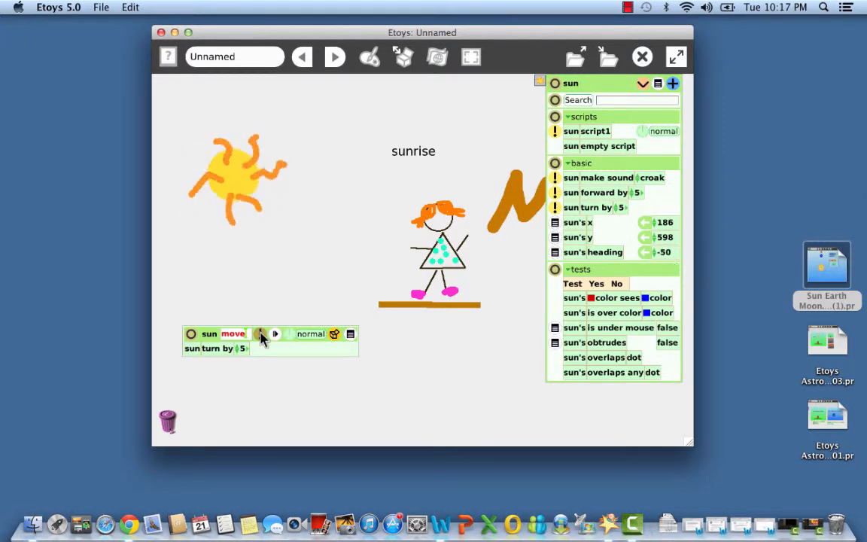
Step: Move the sun onto the mountain's peaks and place its rotation center at the girl's feet, with the viewer closed
{"action": "left_click", "coordinate": [554, 84]}
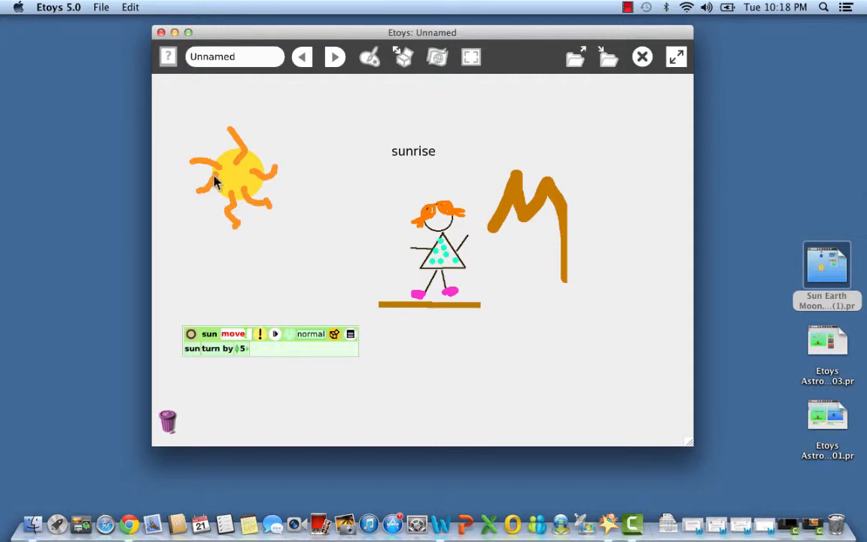
{"action": "mouse_move", "coordinate": [224, 180]}
{"action": "left_mouse_down"}
{"action": "mouse_move", "coordinate": [448, 151]}
{"action": "mouse_move", "coordinate": [566, 217]}
{"action": "mouse_move", "coordinate": [454, 146]}
{"action": "mouse_move", "coordinate": [260, 218]}
{"action": "mouse_move", "coordinate": [534, 139]}
{"action": "mouse_move", "coordinate": [562, 217]}
{"action": "mouse_move", "coordinate": [457, 149]}
{"action": "mouse_move", "coordinate": [532, 170]}
{"action": "left_mouse_up"}
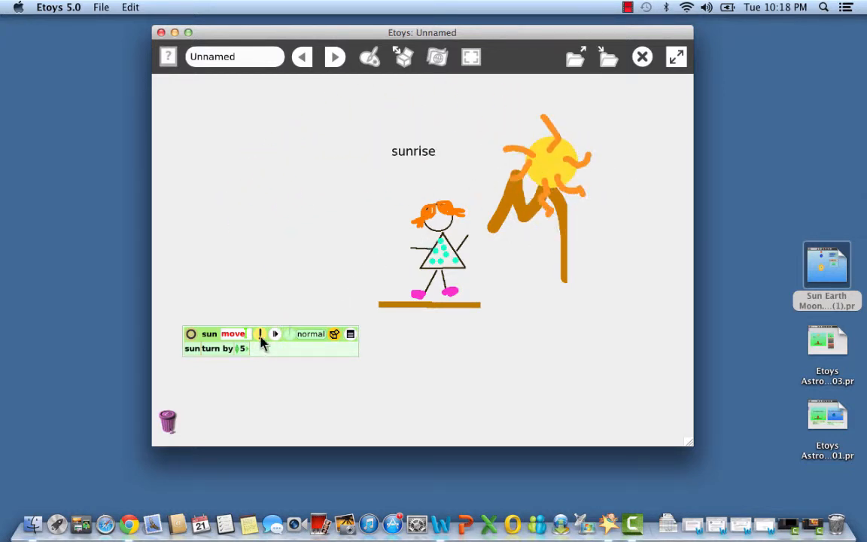
{"action": "mouse_move", "coordinate": [243, 352]}
{"action": "right_click", "coordinate": [546, 171]}
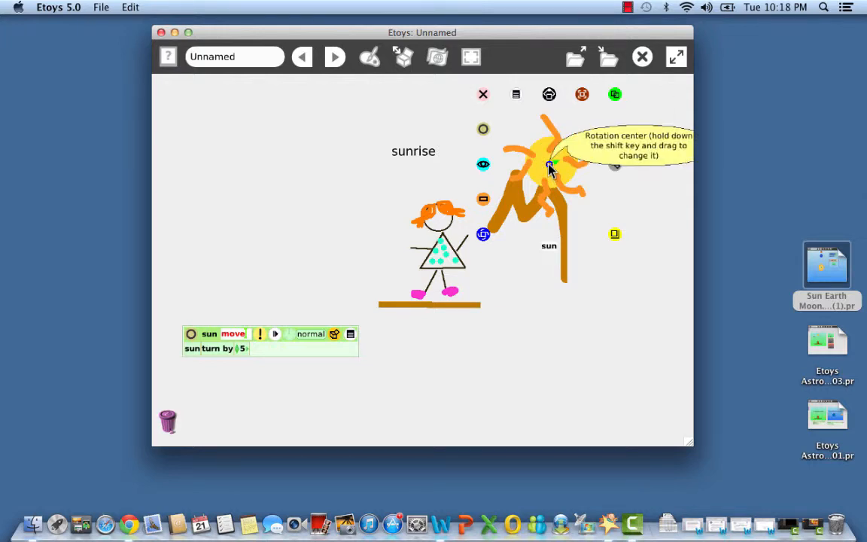
{"action": "mouse_move", "coordinate": [549, 165]}
{"action": "left_mouse_down"}
{"action": "mouse_move", "coordinate": [486, 155]}
{"action": "mouse_move", "coordinate": [410, 236]}
{"action": "mouse_move", "coordinate": [434, 300]}
{"action": "left_mouse_up"}
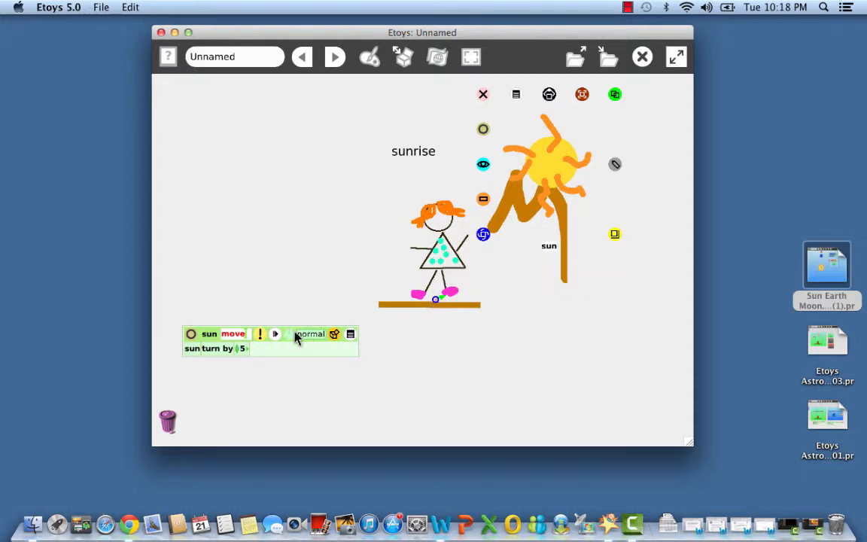
Step: Run the move script repeatedly to swing the sun around the girl
{"action": "left_click", "coordinate": [259, 334]}
{"action": "left_click", "coordinate": [259, 334]}
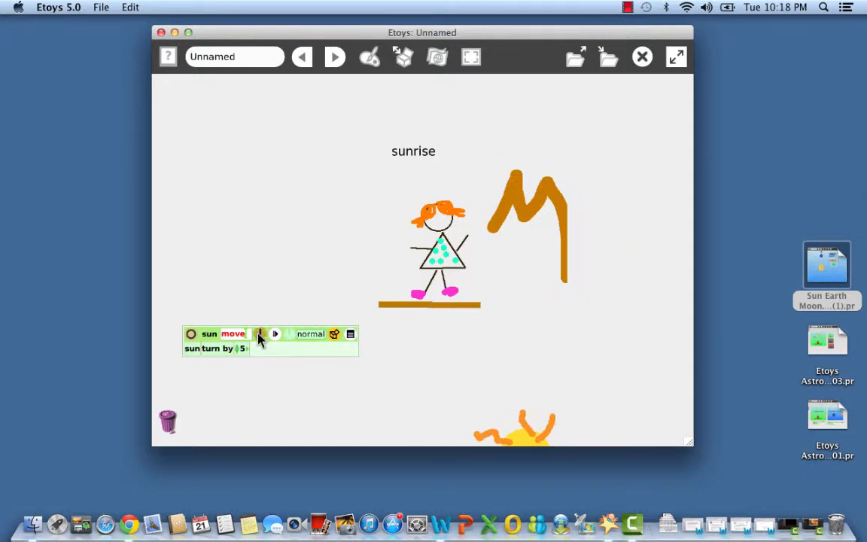
{"action": "left_click", "coordinate": [258, 335]}
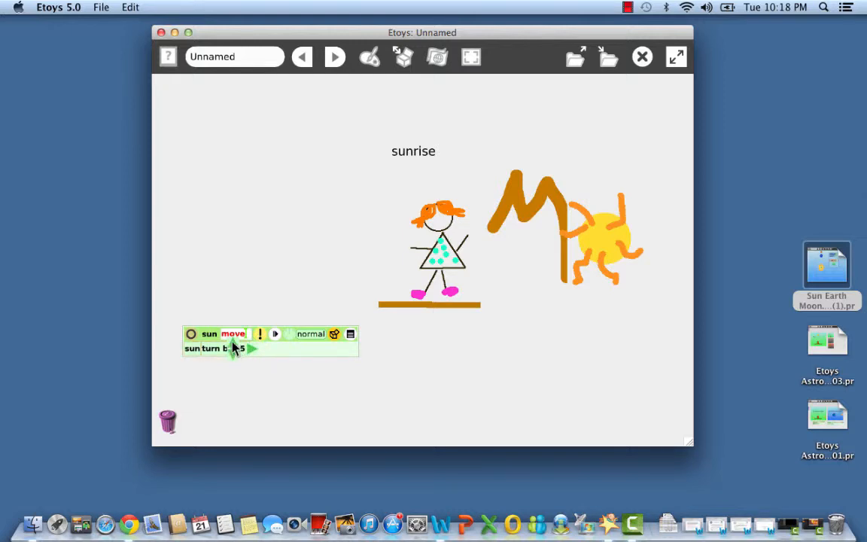
Step: Set the move script's turn amount to -5 and run it repeatedly to circle the sun in the opposite direction
{"action": "left_click", "coordinate": [232, 353]}
{"action": "left_click", "coordinate": [232, 353]}
{"action": "left_click", "coordinate": [232, 353]}
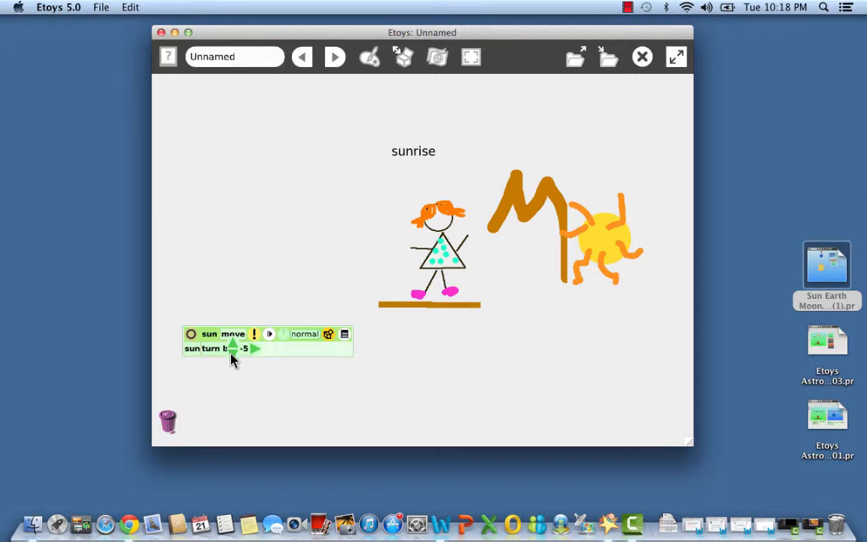
{"action": "left_click", "coordinate": [254, 334]}
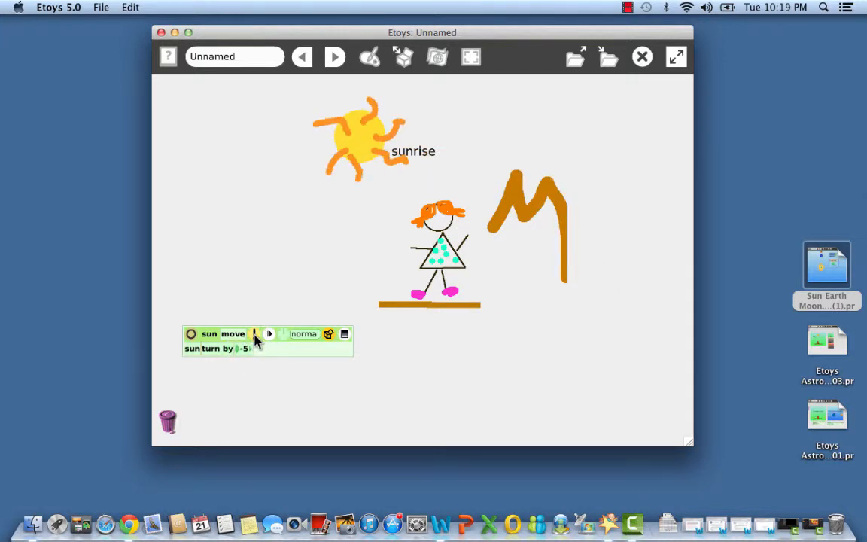
{"action": "left_click", "coordinate": [254, 334]}
{"action": "left_click", "coordinate": [254, 334]}
{"action": "left_click", "coordinate": [254, 334]}
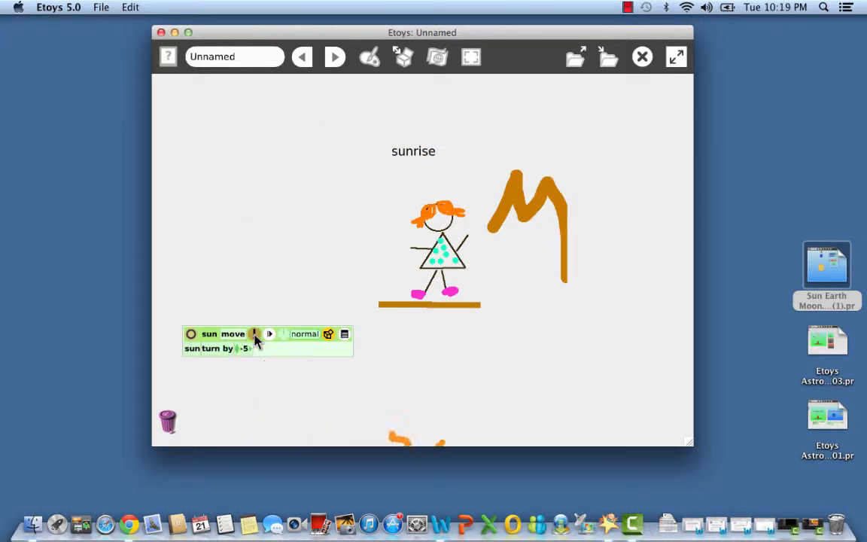
{"action": "left_click", "coordinate": [254, 334]}
{"action": "left_click", "coordinate": [254, 335]}
{"action": "left_click", "coordinate": [254, 334]}
{"action": "left_click", "coordinate": [255, 334]}
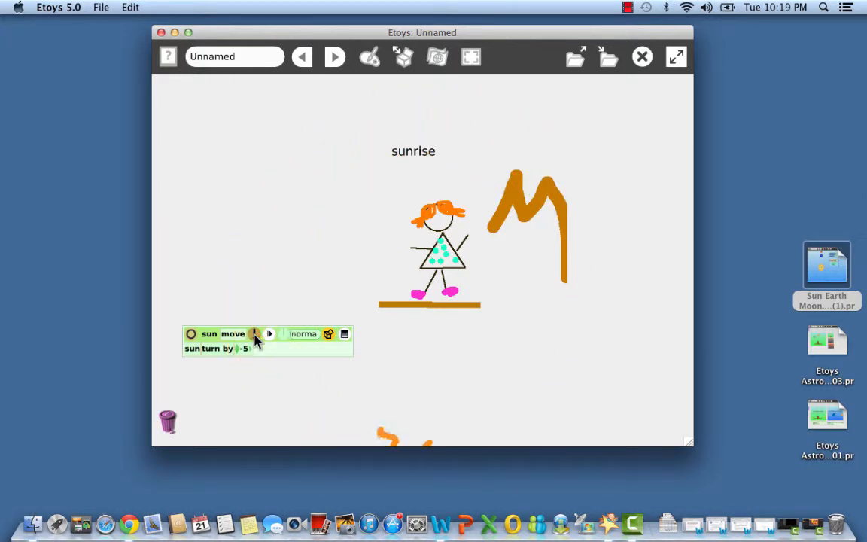
{"action": "left_click", "coordinate": [255, 334]}
{"action": "left_click", "coordinate": [254, 334]}
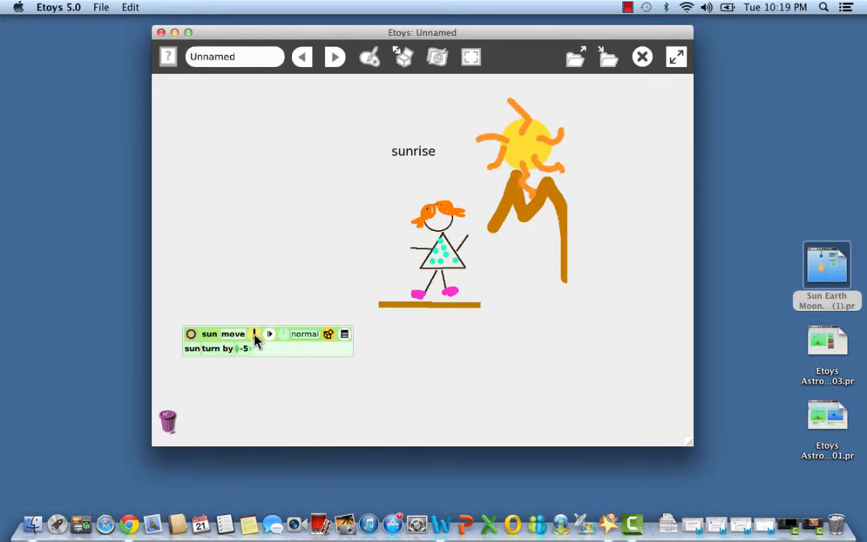
Step: Set the move script to ticking so that it runs continuously
{"action": "left_click", "coordinate": [293, 334]}
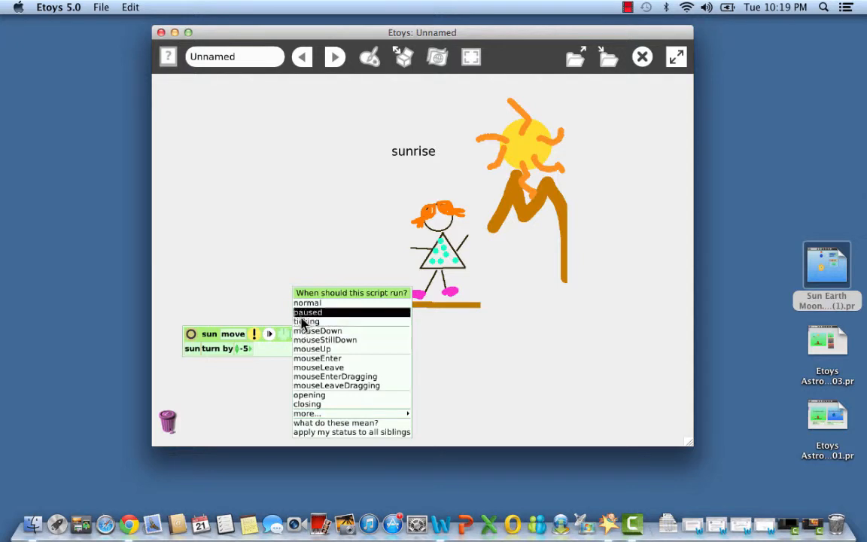
{"action": "left_click", "coordinate": [299, 323]}
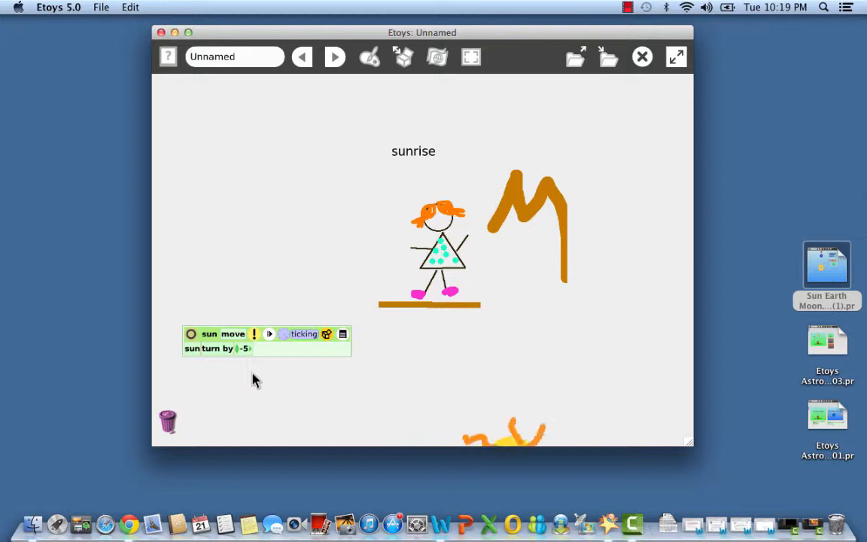
Step: Set the move script to paused and place the script in the canvas's upper-left area
{"action": "left_click", "coordinate": [291, 334]}
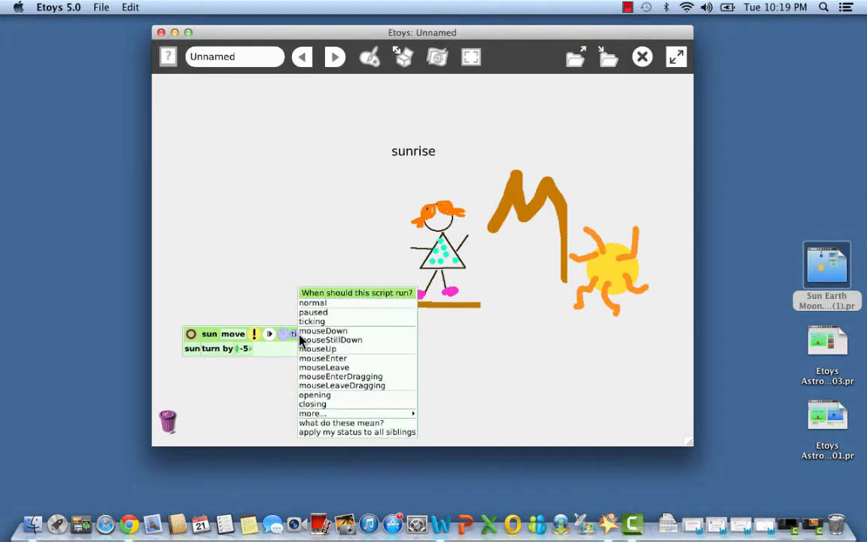
{"action": "left_click", "coordinate": [303, 314]}
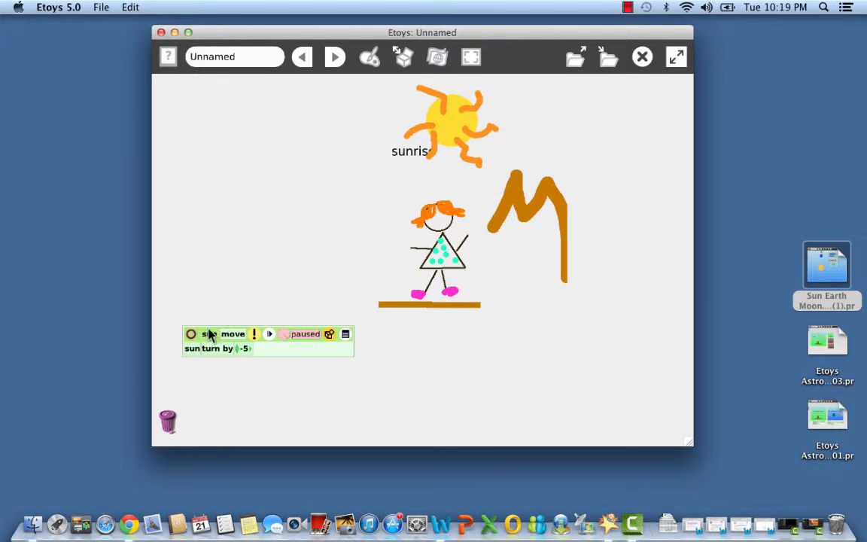
{"action": "left_click_drag", "start_coordinate": [209, 331], "coordinate": [184, 108]}
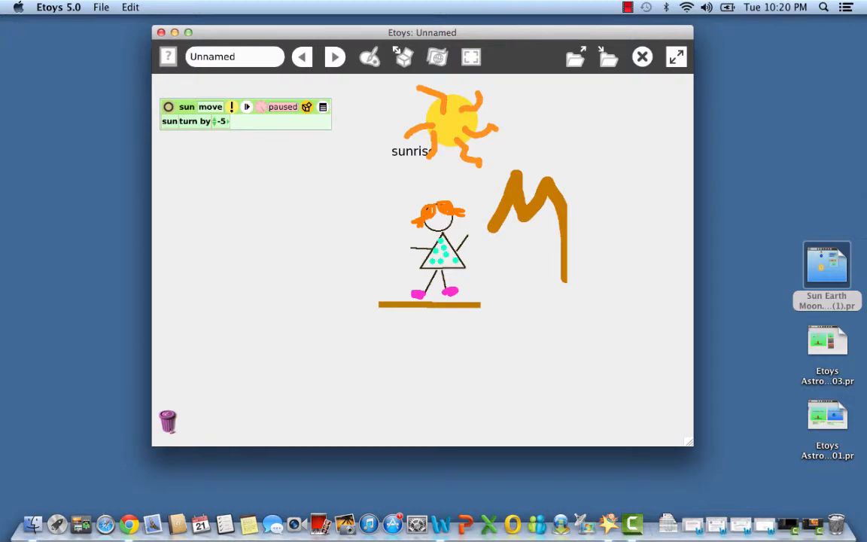
Step: Switch to Chrome and filter the EtoysIllinois library collections by the Astronomy tag
{"action": "left_click_drag", "start_coordinate": [865, 65], "coordinate": [441, 25]}
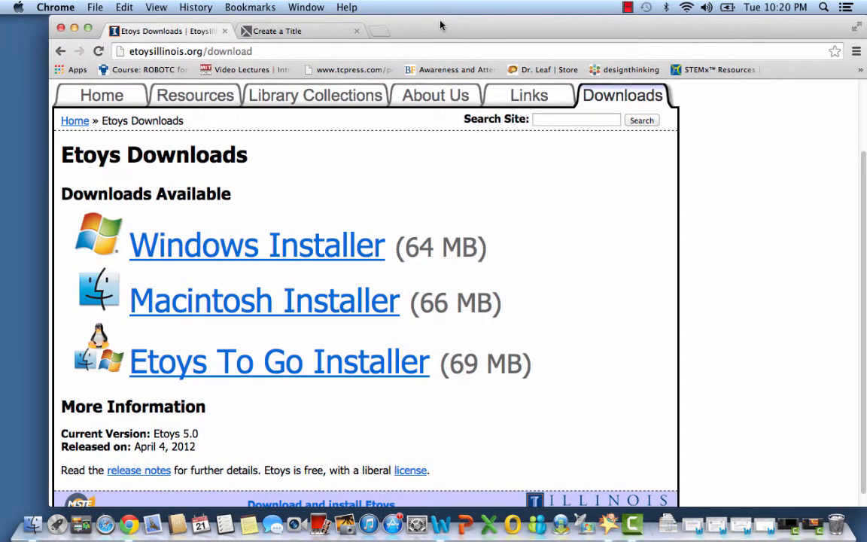
{"action": "left_click", "coordinate": [289, 104]}
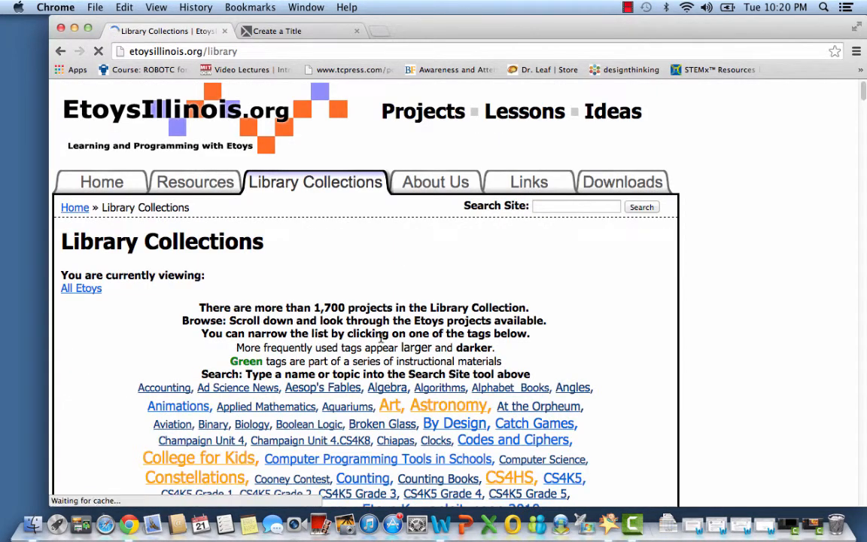
{"action": "left_click", "coordinate": [433, 343]}
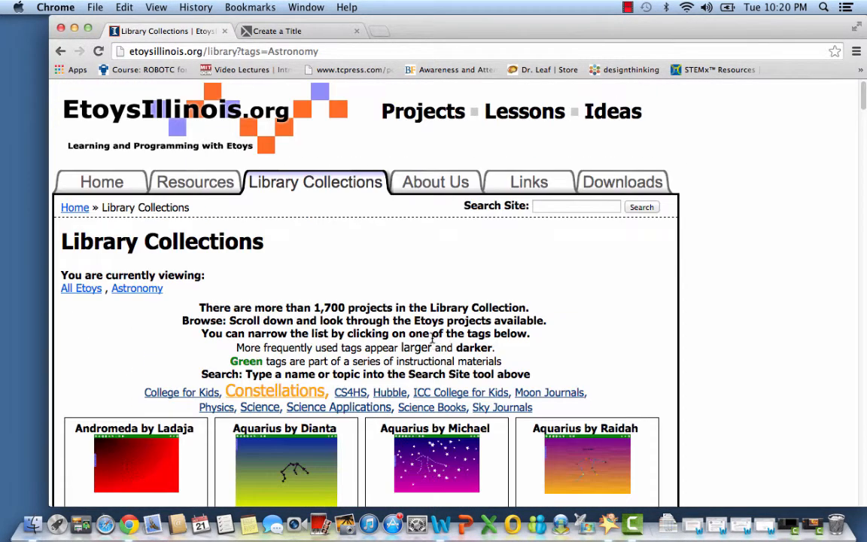
Step: Open the Sun Earth Moon project page, locate its download link, and return to the Etoys project and desktop
{"action": "scroll", "coordinate": [432, 347], "scroll_direction": "down", "scroll_amount": 10}
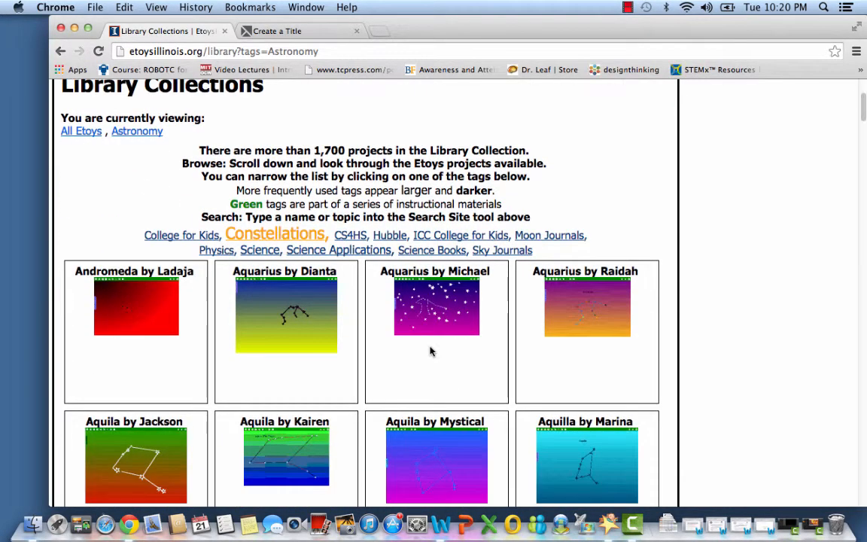
{"action": "scroll", "coordinate": [431, 352], "scroll_direction": "down", "scroll_amount": 7}
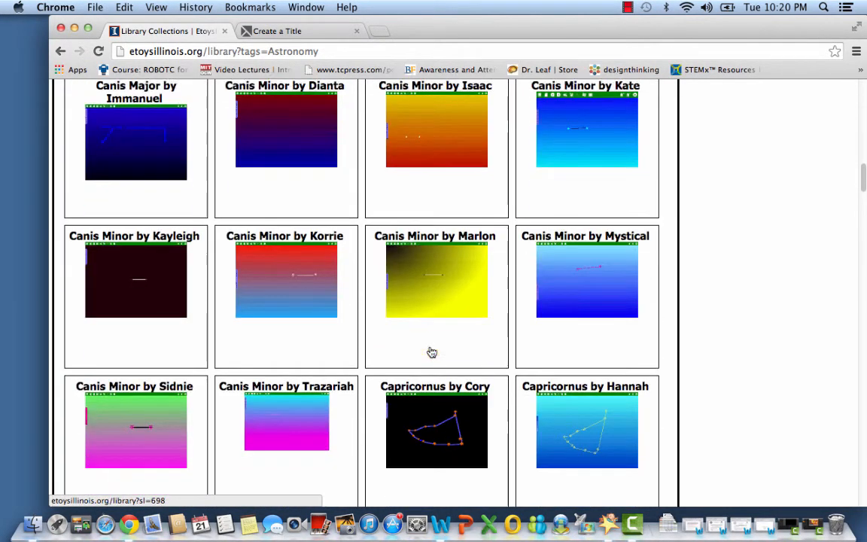
{"action": "scroll", "coordinate": [431, 352], "scroll_direction": "down", "scroll_amount": 20}
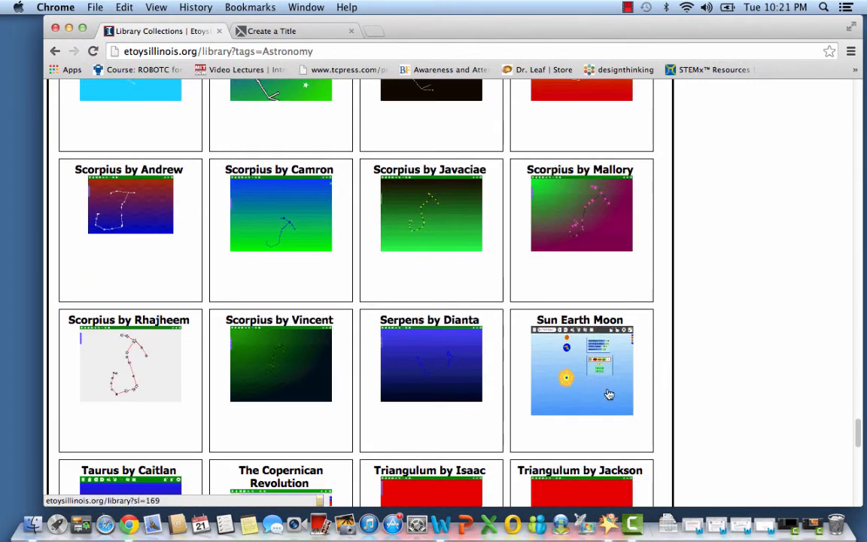
{"action": "left_click", "coordinate": [565, 368]}
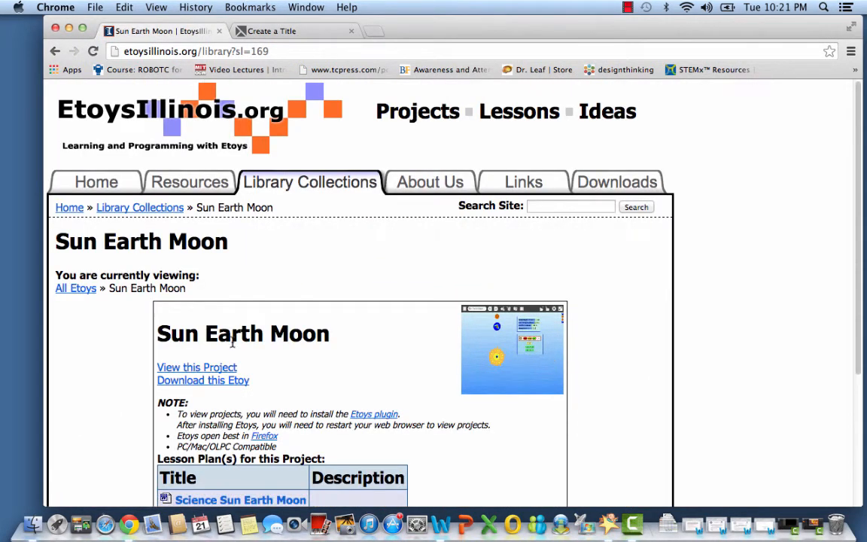
{"action": "scroll", "coordinate": [202, 344], "scroll_direction": "down", "scroll_amount": 2}
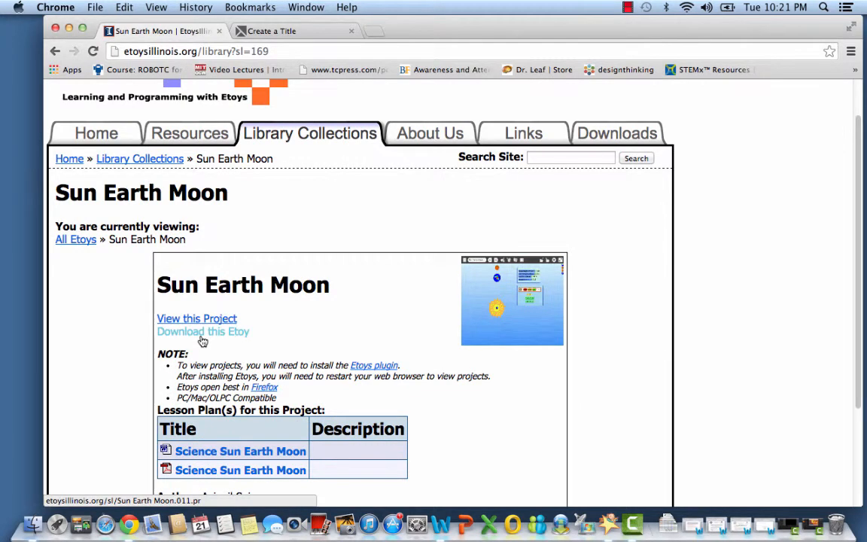
{"action": "left_click", "coordinate": [69, 28]}
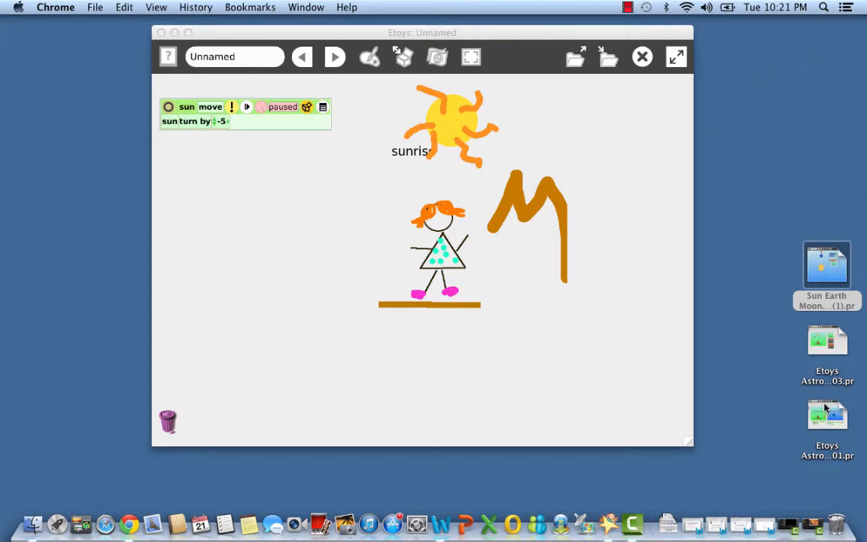
Step: Open the Sun Earth Moon project file from the desktop, start its scripts running, and bring up the earth's halo briefly
{"action": "double_click", "coordinate": [827, 271]}
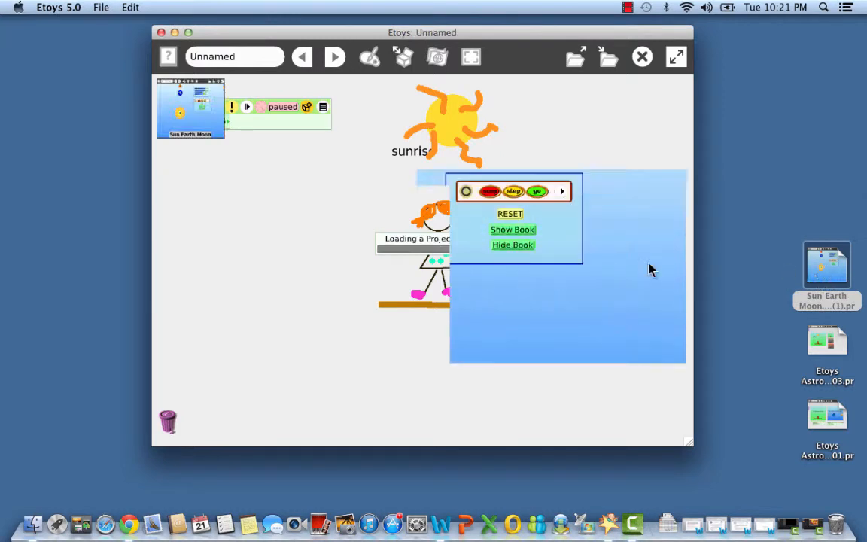
{"action": "left_click", "coordinate": [535, 192]}
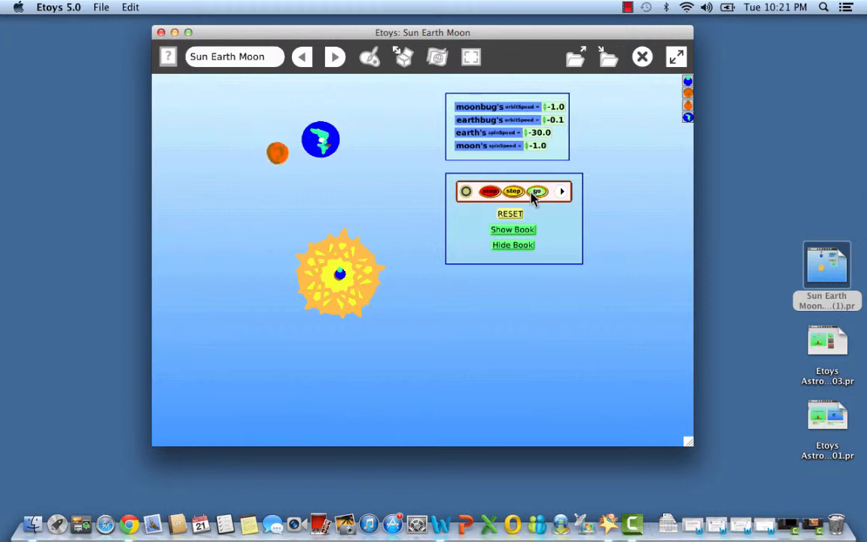
{"action": "right_click", "coordinate": [307, 141]}
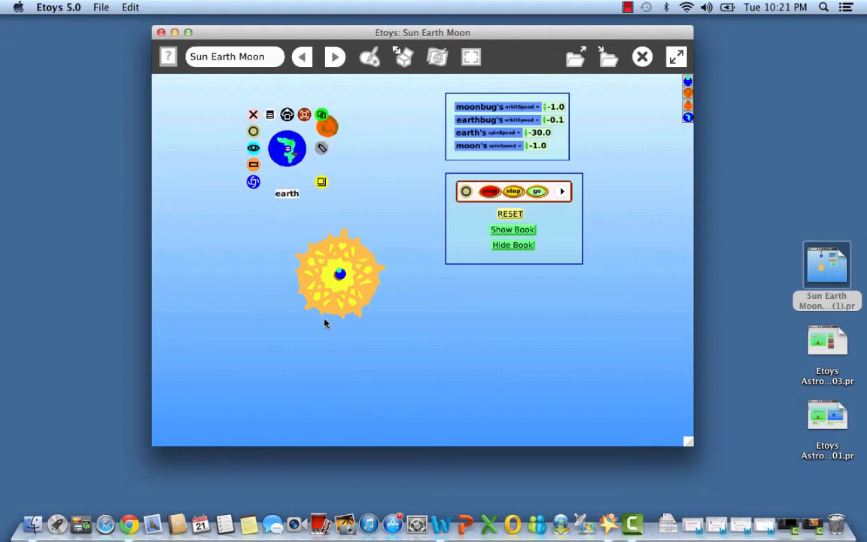
{"action": "left_click", "coordinate": [252, 283]}
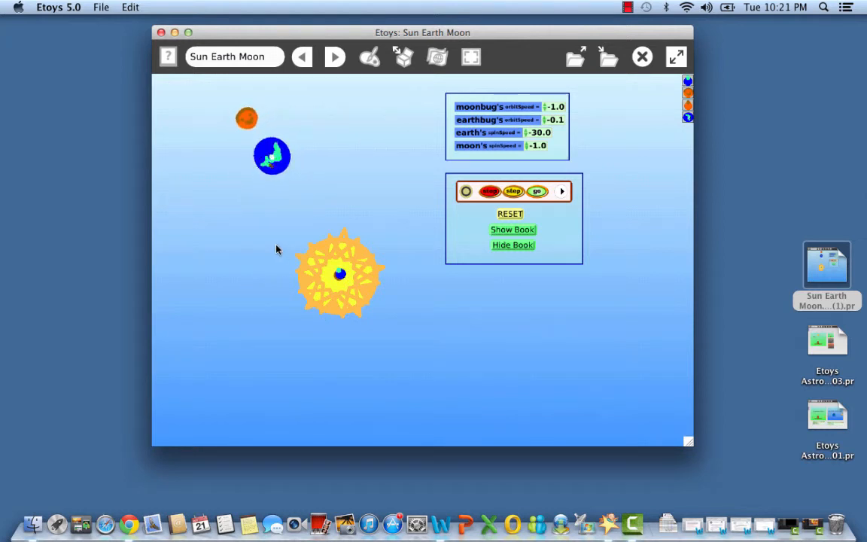
Step: Quit Etoys, confirming the exit, and open the Etoys Astro...01.pr project file from the desktop
{"action": "left_click", "coordinate": [161, 33]}
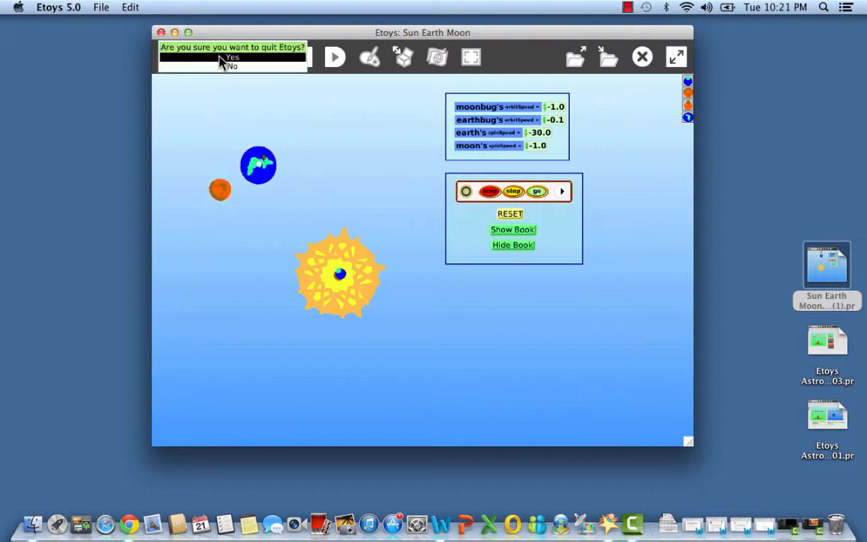
{"action": "left_click", "coordinate": [225, 57]}
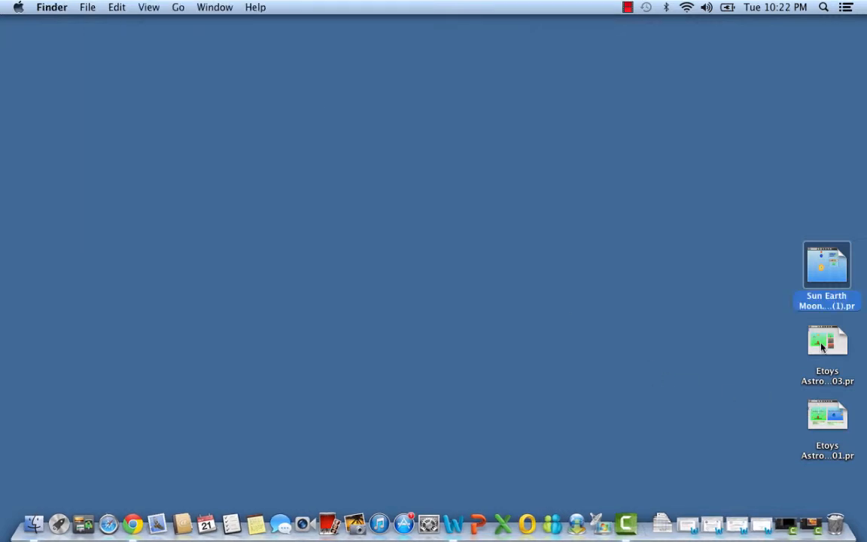
{"action": "double_click", "coordinate": [831, 416]}
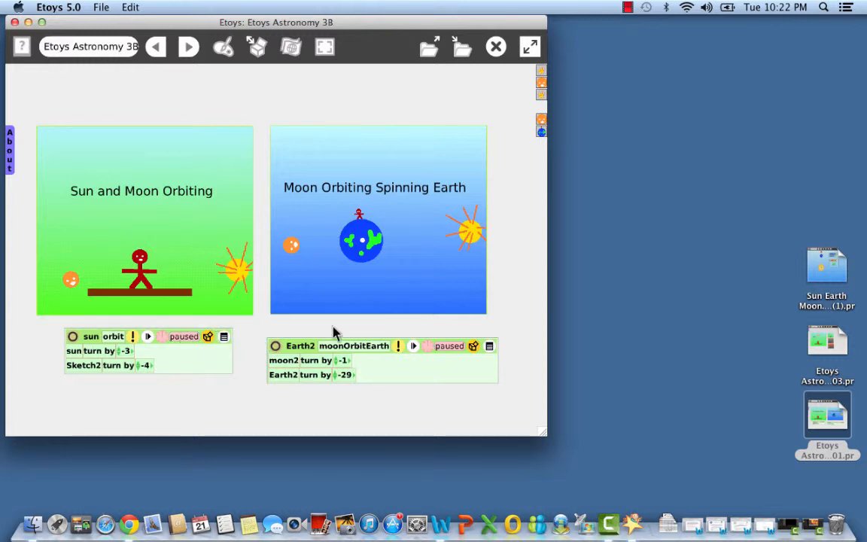
Step: Run Earth2's moonOrbitEarth script by setting it to ticking, observe the orbit, and return it to paused
{"action": "left_click", "coordinate": [446, 347]}
{"action": "left_click", "coordinate": [324, 311]}
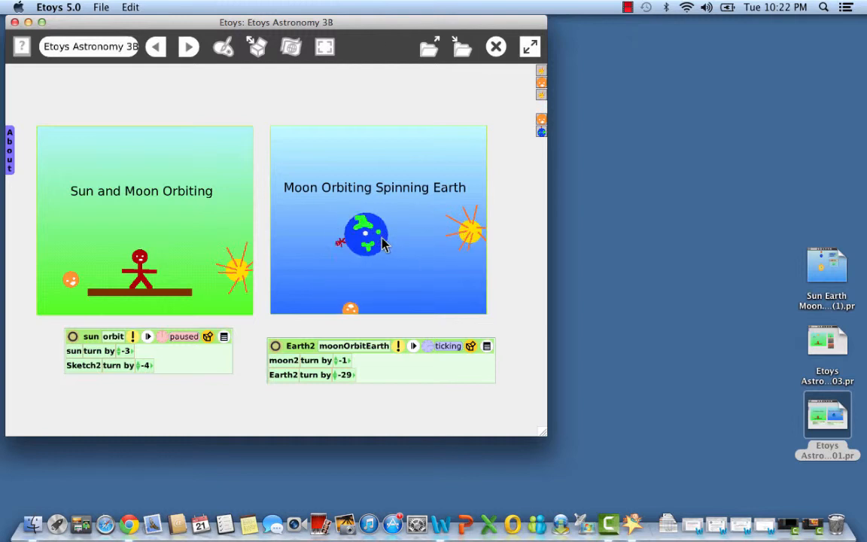
{"action": "left_click", "coordinate": [436, 348]}
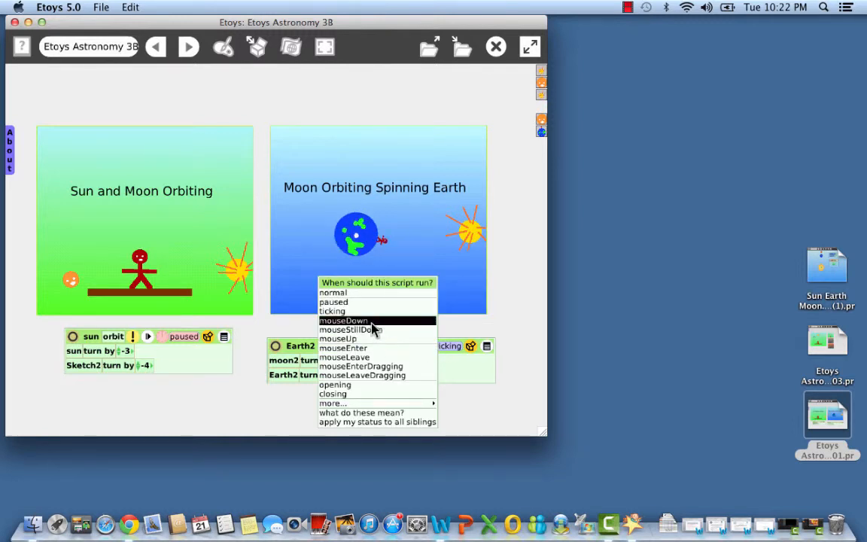
{"action": "left_click", "coordinate": [344, 303]}
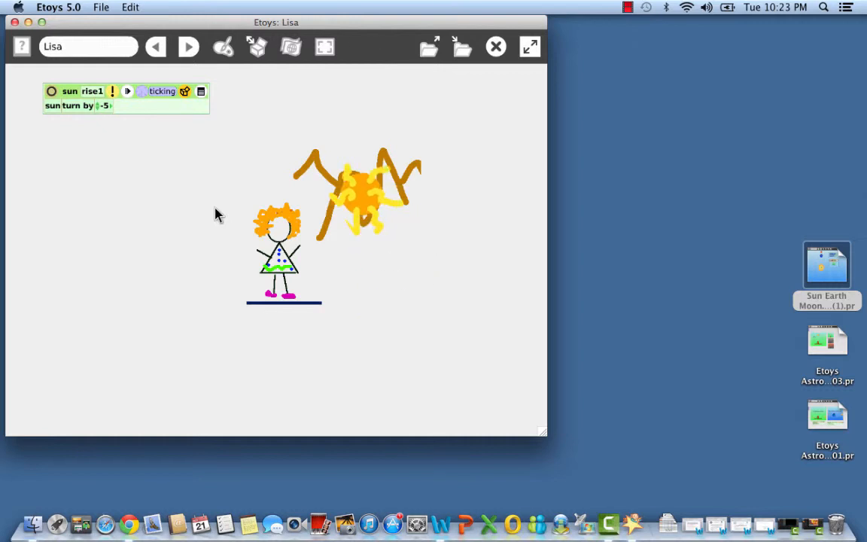
Step: Set the sun's rise1 script to paused and display the sun's viewer
{"action": "left_click", "coordinate": [165, 96]}
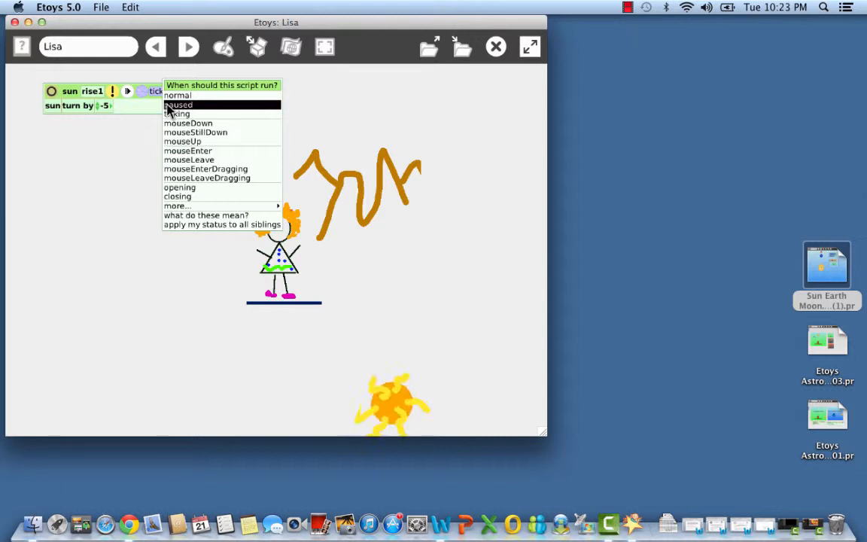
{"action": "left_click", "coordinate": [168, 106]}
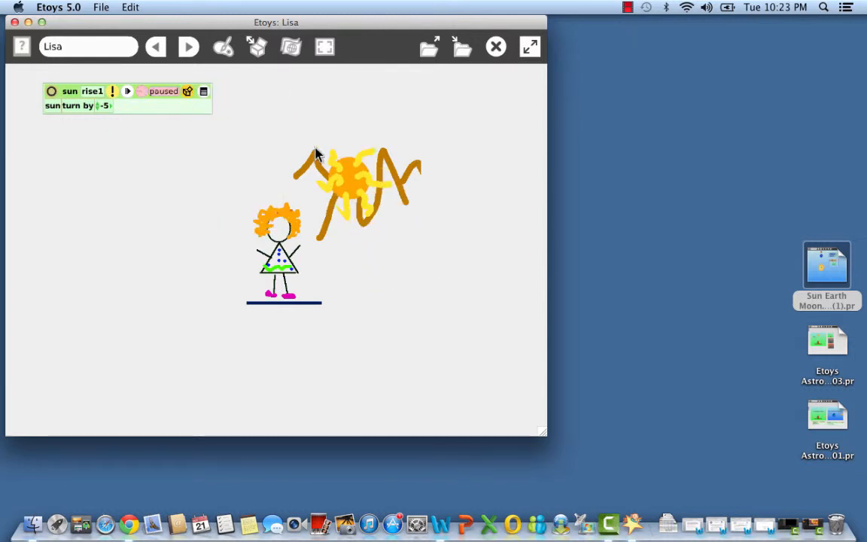
{"action": "right_click", "coordinate": [354, 181]}
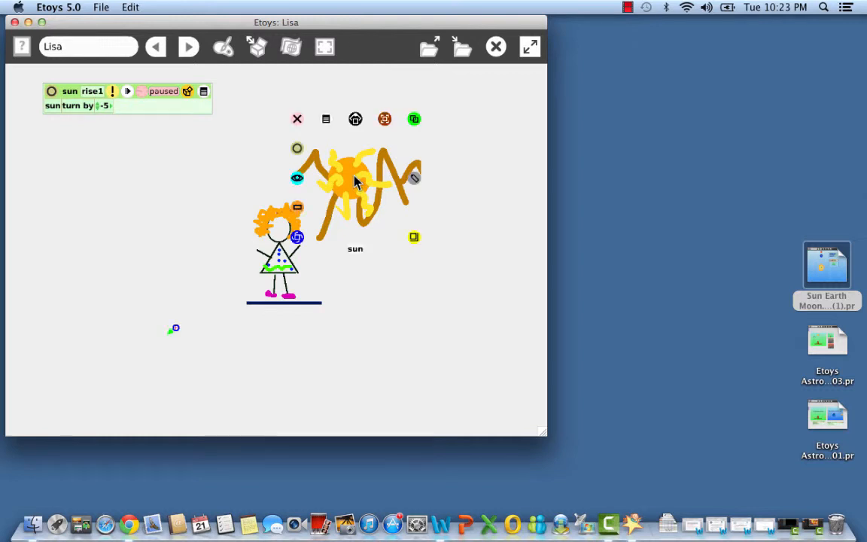
{"action": "left_click", "coordinate": [297, 179]}
Step: Reposition the sun at x 0 and y 0, and shift the Etoys window toward the middle of the desktop
{"action": "left_click_drag", "start_coordinate": [341, 174], "coordinate": [147, 170]}
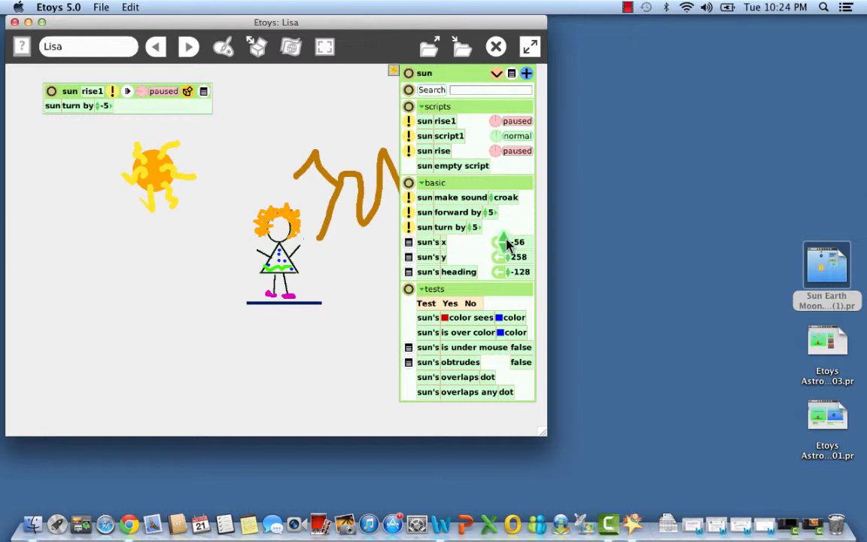
{"action": "left_click_drag", "start_coordinate": [506, 242], "coordinate": [504, 268]}
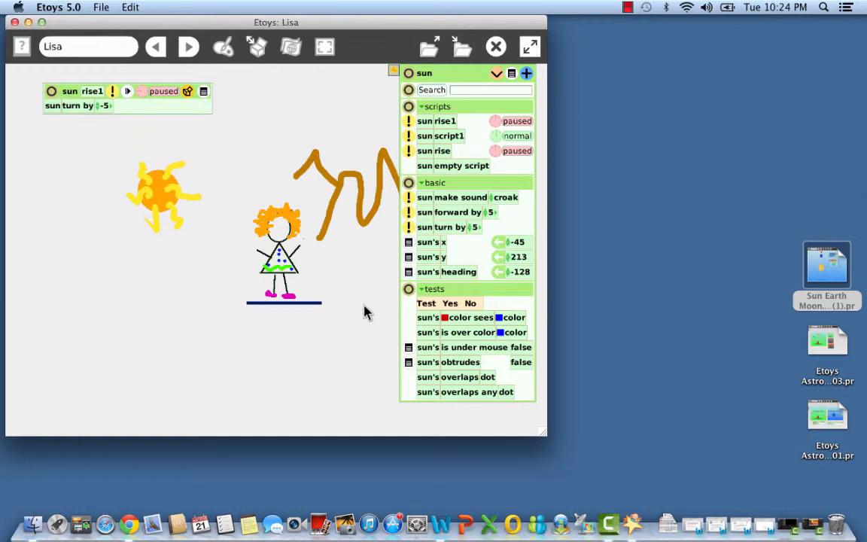
{"action": "type", "text": "0"}
{"action": "left_click", "coordinate": [522, 259]}
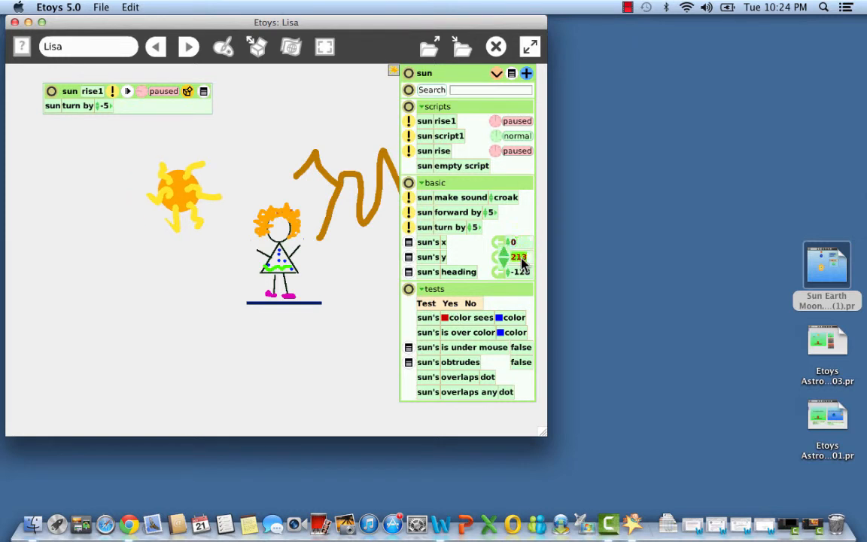
{"action": "key", "text": "Return"}
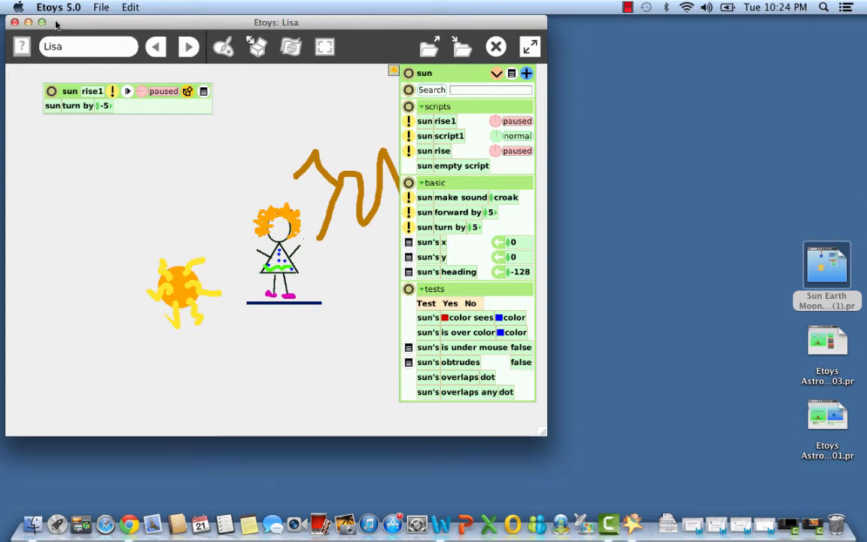
{"action": "left_click_drag", "start_coordinate": [56, 24], "coordinate": [150, 32]}
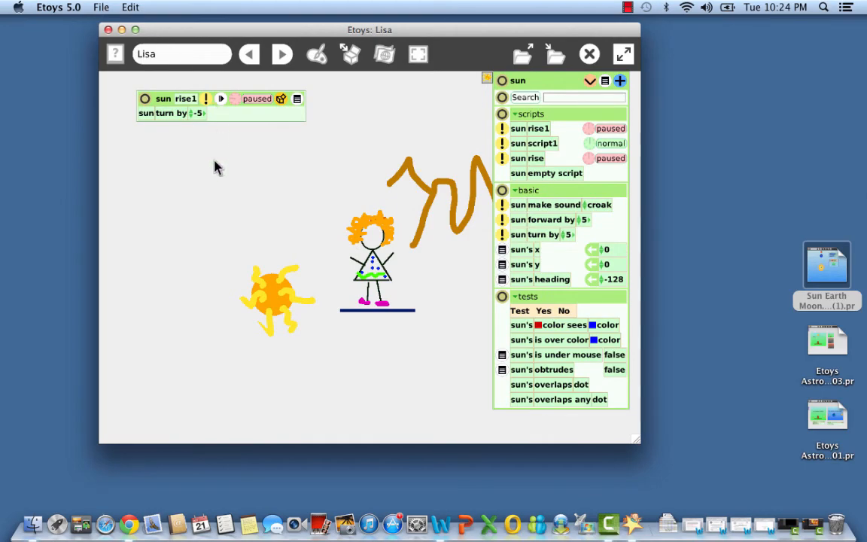